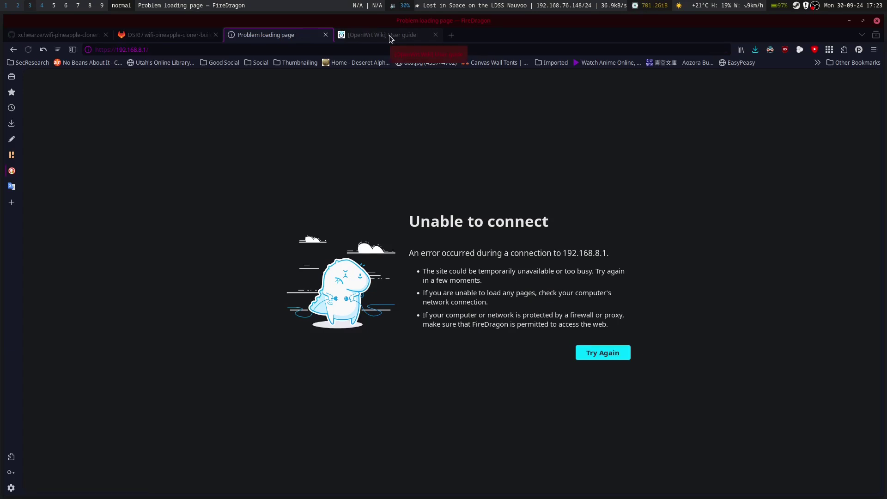
# Open the Basic configuration page from the Base system section of the OpenWrt user guide
pyautogui.click(389, 36)
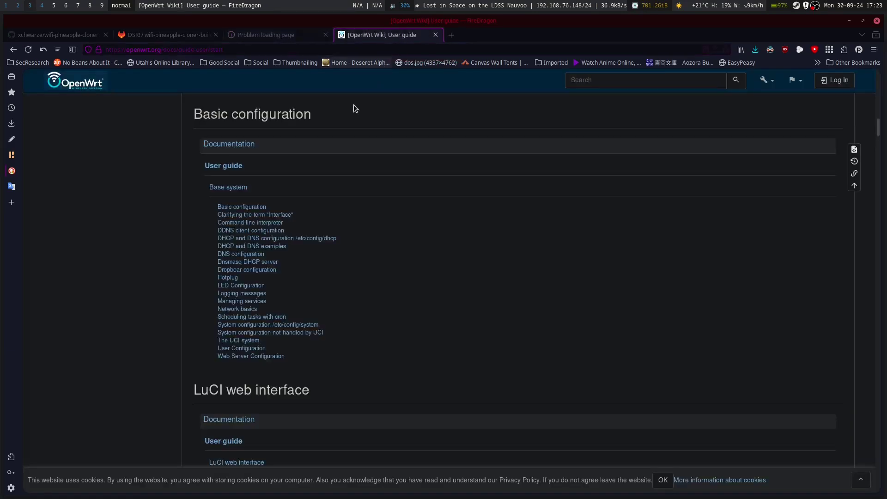
pyautogui.click(251, 210)
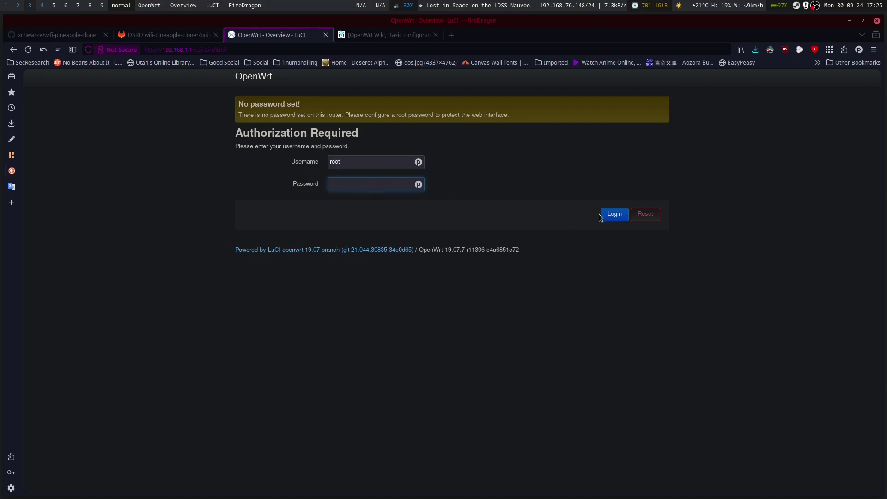
# Log in to the OpenWrt web interface as root and review the system, memory, network and wireless status
pyautogui.click(614, 215)
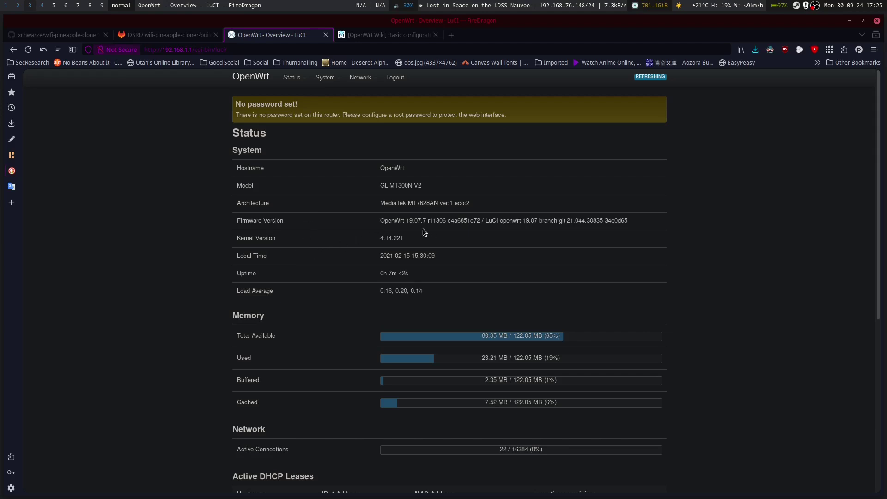
pyautogui.scroll(-3, 356, 199)
pyautogui.scroll(-3, 354, 195)
pyautogui.scroll(6, 355, 195)
pyautogui.scroll(-6, 355, 195)
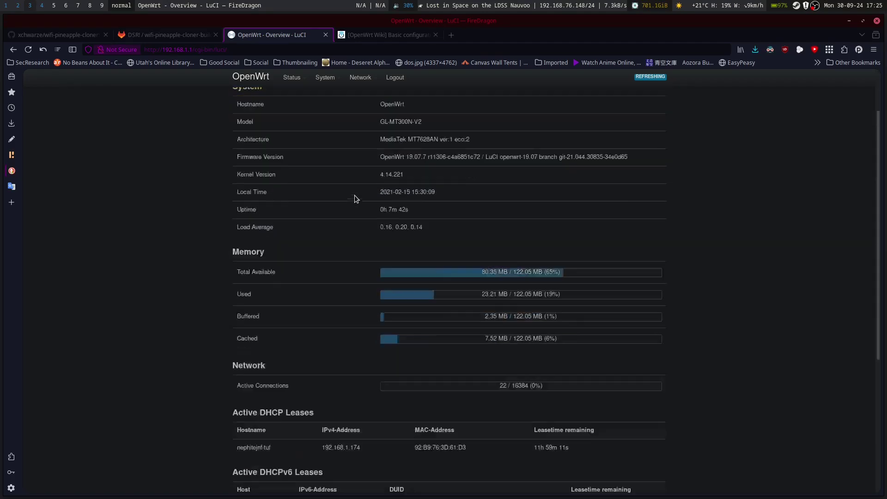
pyautogui.scroll(5, 354, 195)
pyautogui.scroll(-5, 354, 195)
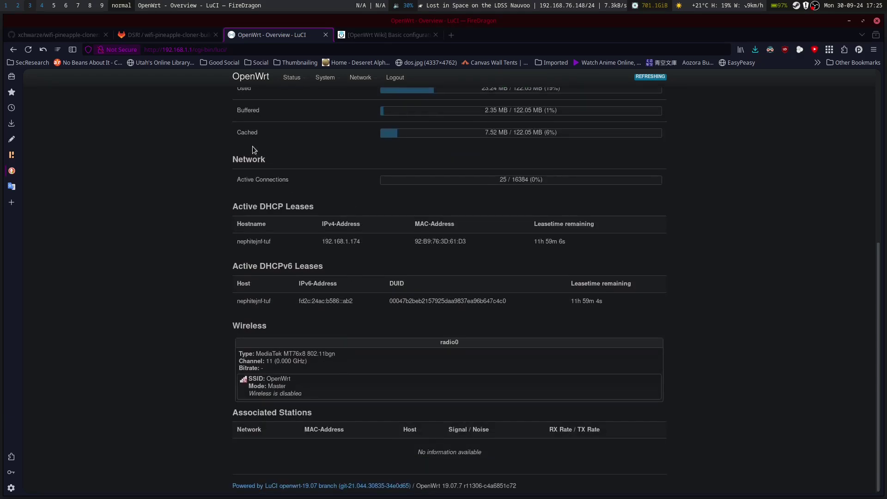
# Bring up the install steps in the wifi-pineapple-cloner README
pyautogui.hotkey('alt', 'Tab')
pyautogui.hotkey('alt', 'Tab')
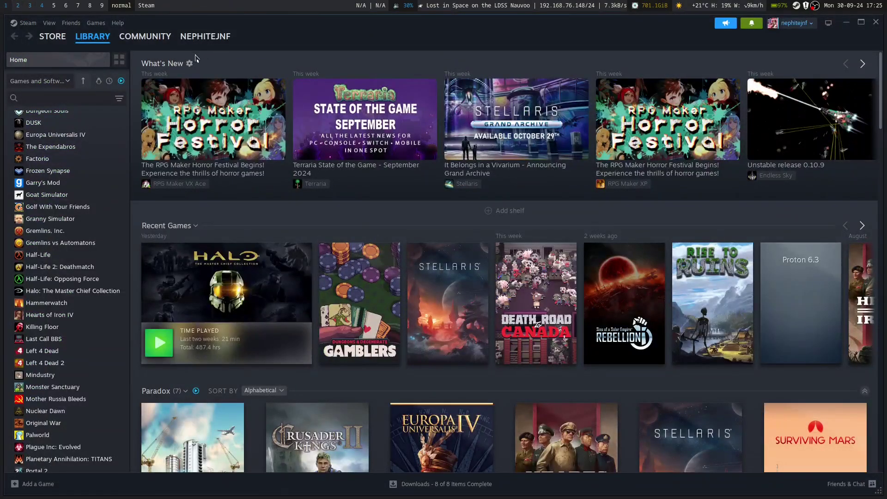
pyautogui.hotkey('alt', 'Tab')
pyautogui.hotkey('alt', 'Tab')
pyautogui.click(78, 35)
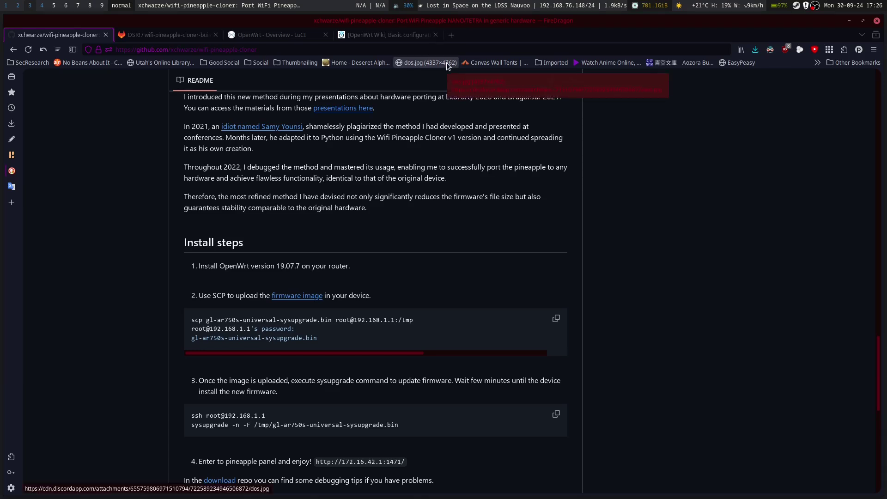
# Check the OpenWrt wiki's Basic configuration page and return to the router's status overview
pyautogui.hotkey('alt', '4')
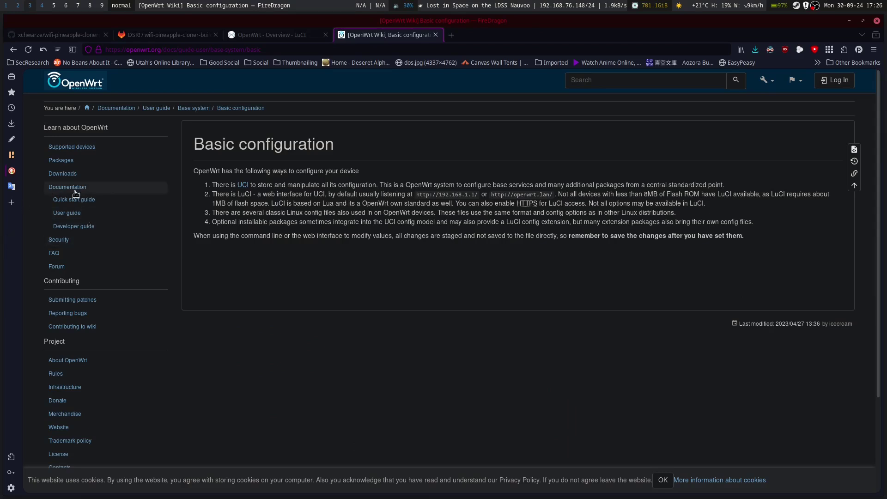
pyautogui.click(296, 40)
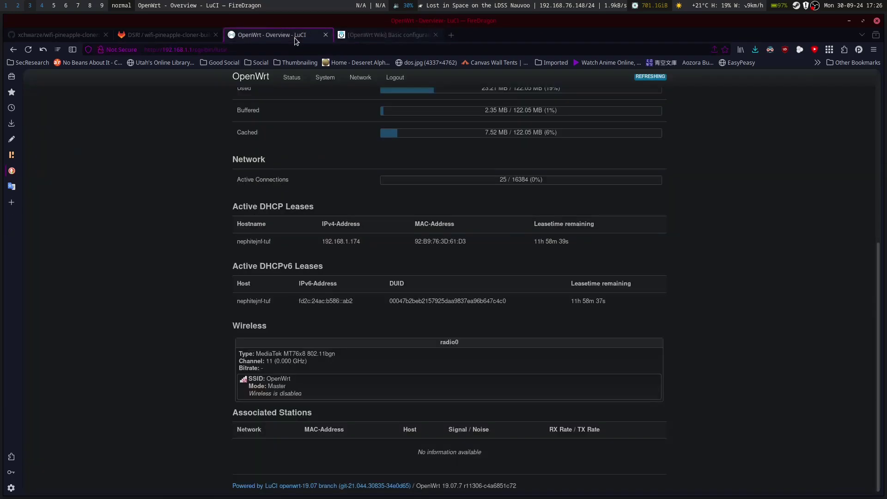
pyautogui.scroll(6, 255, 161)
# Set the router's administrator password, dismiss the notice and return to the status overview
pyautogui.moveTo(311, 74)
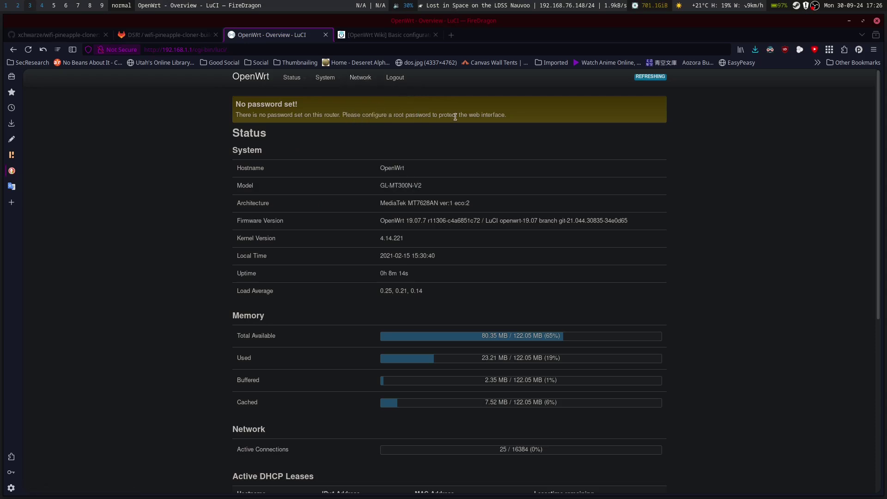
pyautogui.moveTo(360, 79)
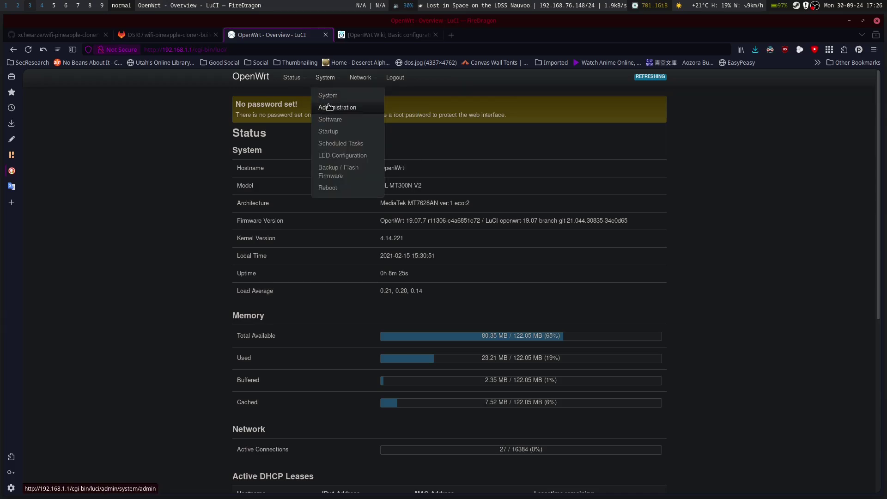
pyautogui.click(329, 108)
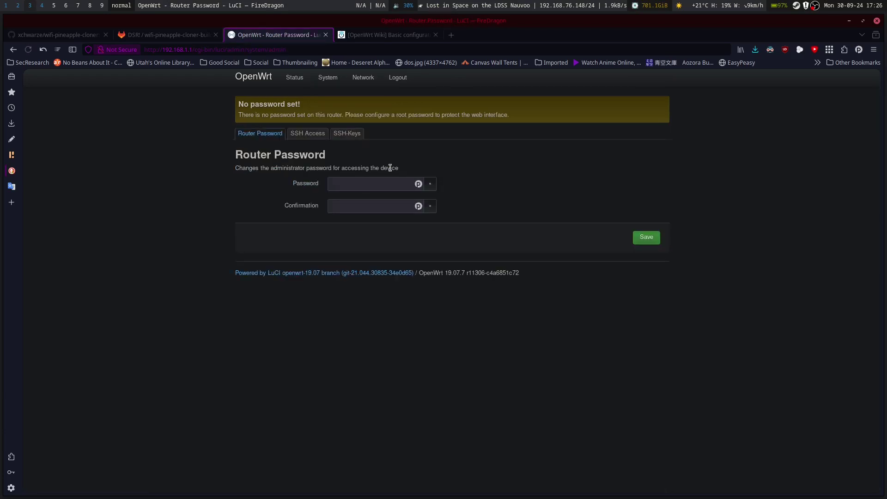
pyautogui.click(364, 185)
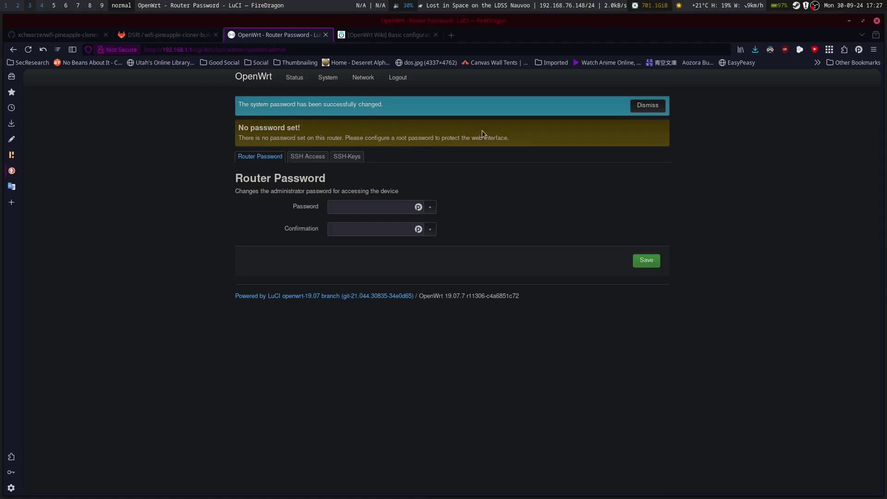
pyautogui.click(659, 109)
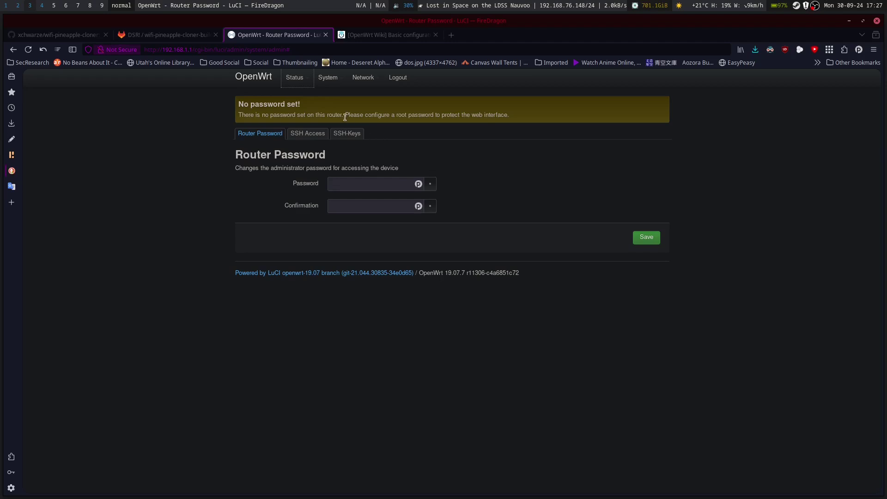
pyautogui.click(298, 95)
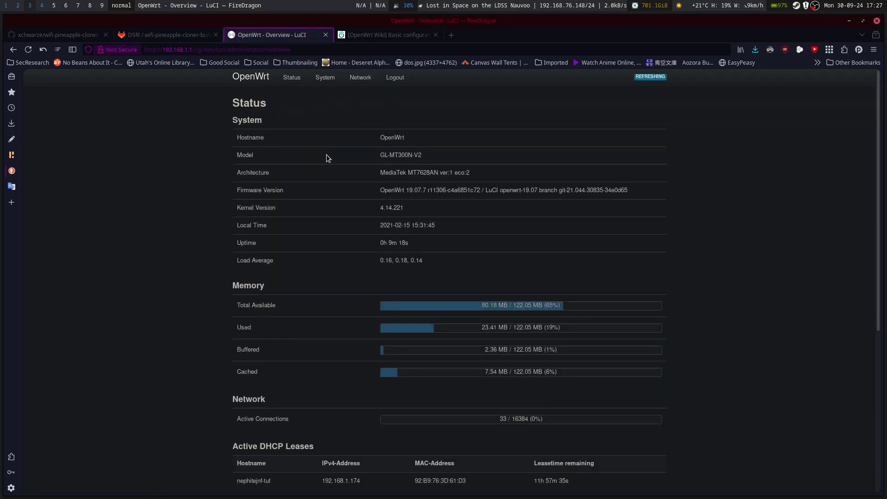
# Look up the SCP firmware upload command in the wifi-pineapple-cloner README
pyautogui.moveTo(324, 78)
pyautogui.hotkey('alt', 'Tab')
pyautogui.hotkey('alt', 'Tab')
pyautogui.hotkey('alt', 'Tab')
pyautogui.click(46, 35)
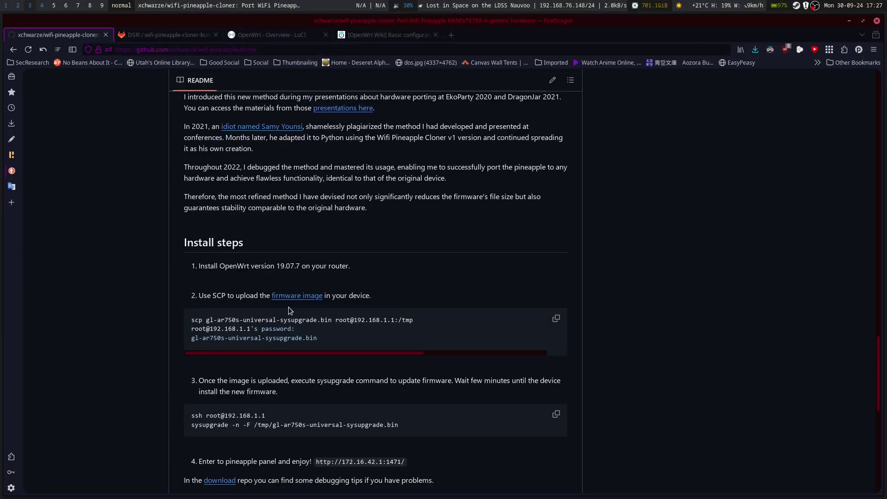
pyautogui.hotkey('alt', 'Tab')
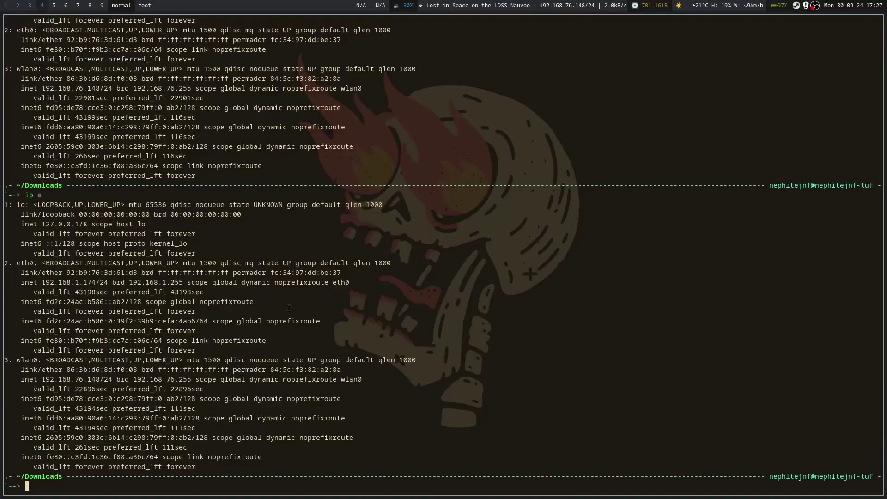
pyautogui.write('scp gl')
pyautogui.press('super+j')
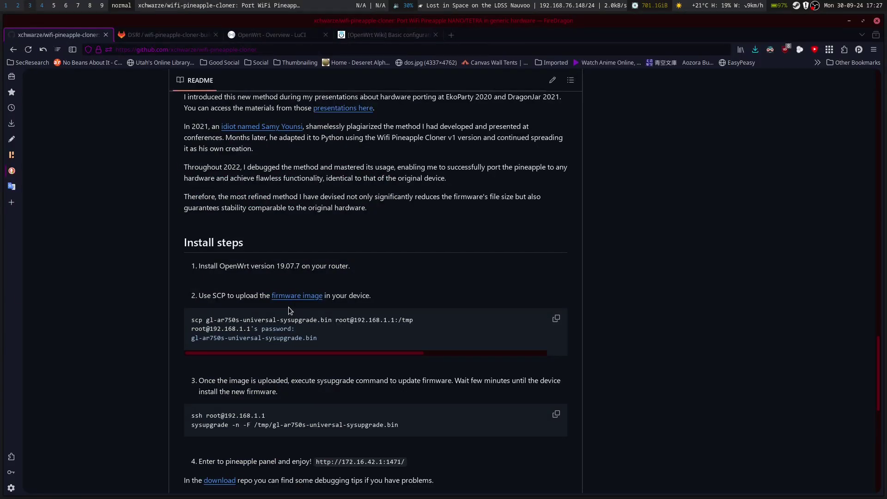
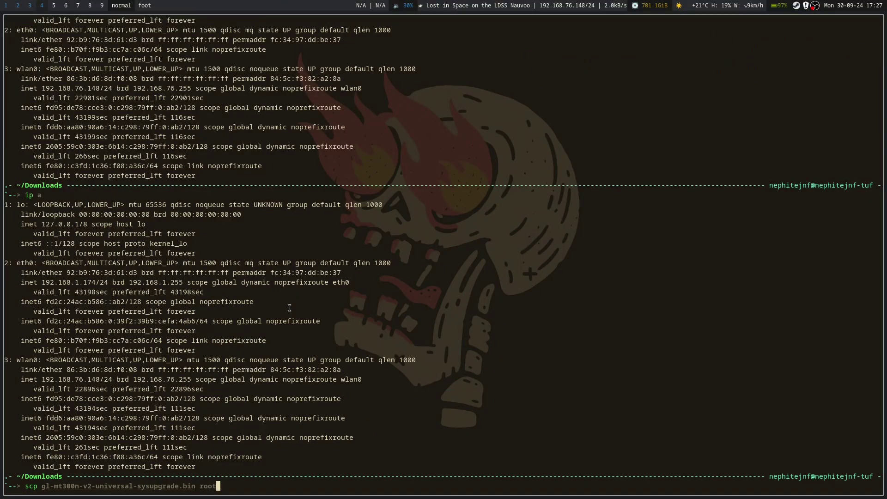
pyautogui.write('@192.168.1.1:/tmp')
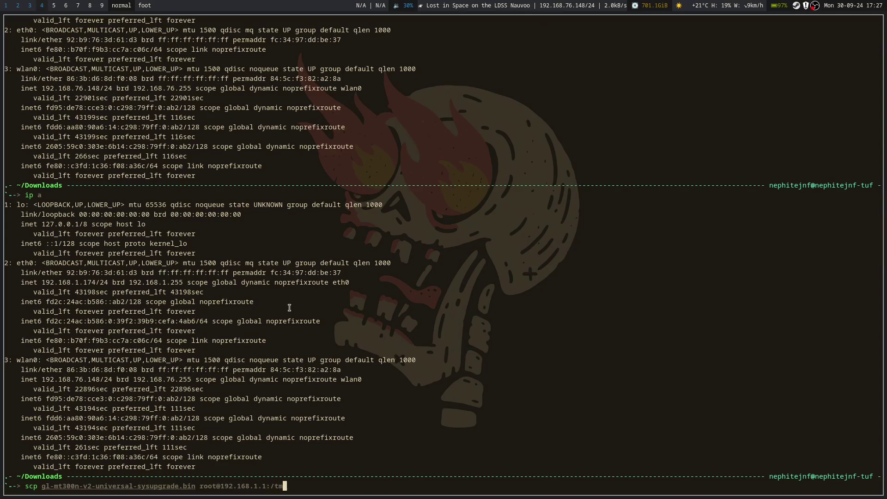
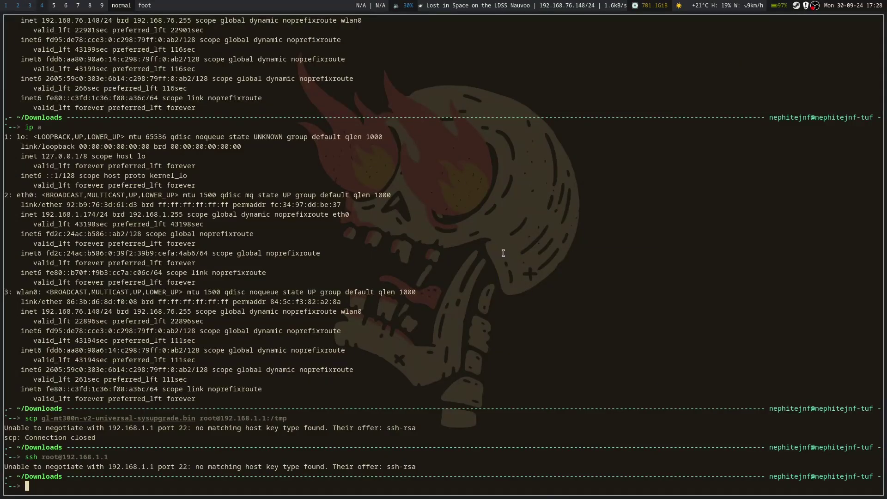
# In the browser, examine the LAN interface's general, advanced, physical, firewall and DHCP server settings
pyautogui.press('super+3')
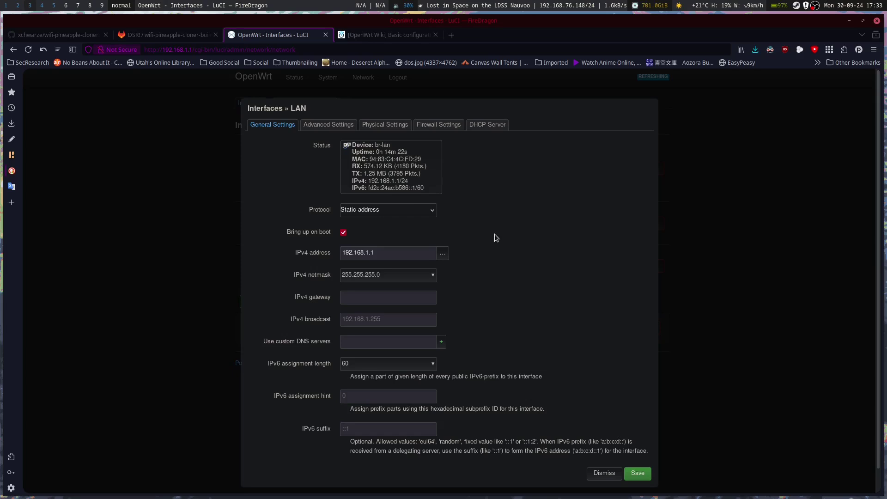
pyautogui.scroll(-1, 494, 234)
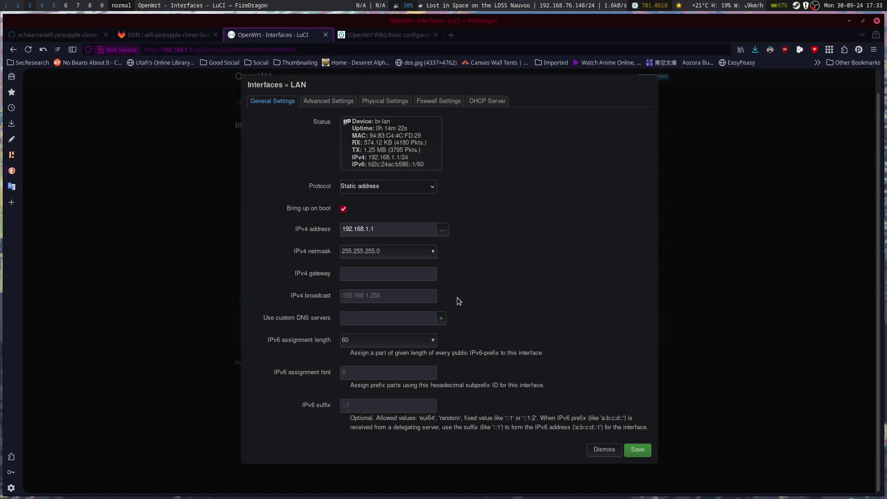
pyautogui.scroll(1, 457, 300)
pyautogui.click(329, 125)
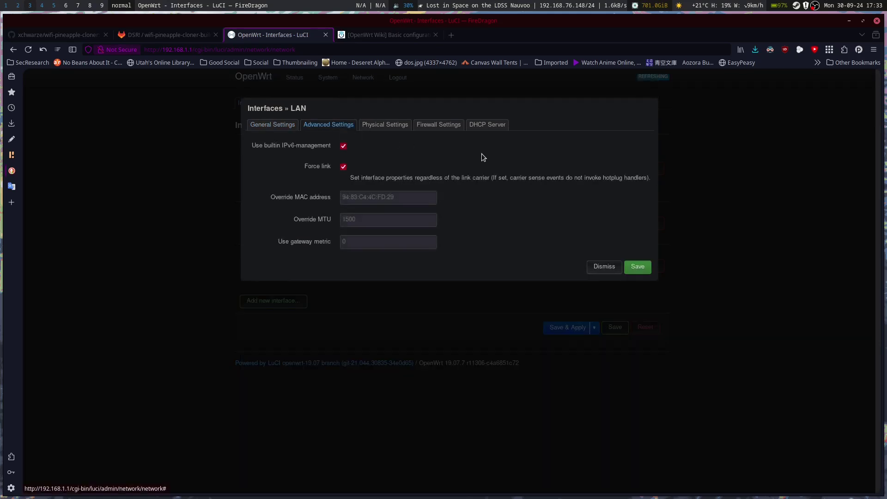
pyautogui.click(386, 126)
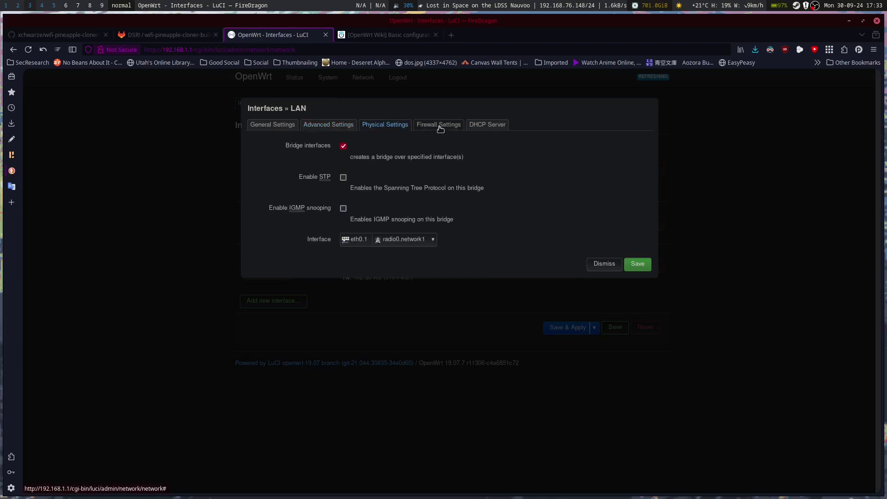
pyautogui.click(430, 126)
pyautogui.click(486, 126)
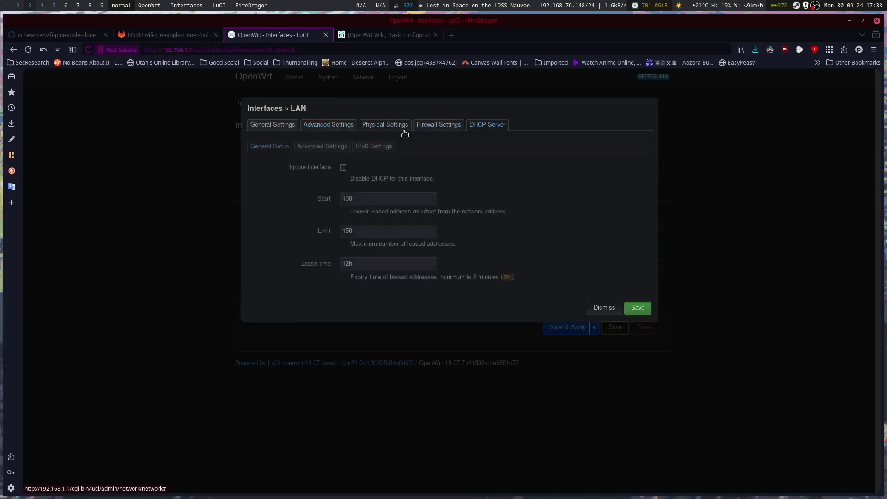
pyautogui.click(328, 150)
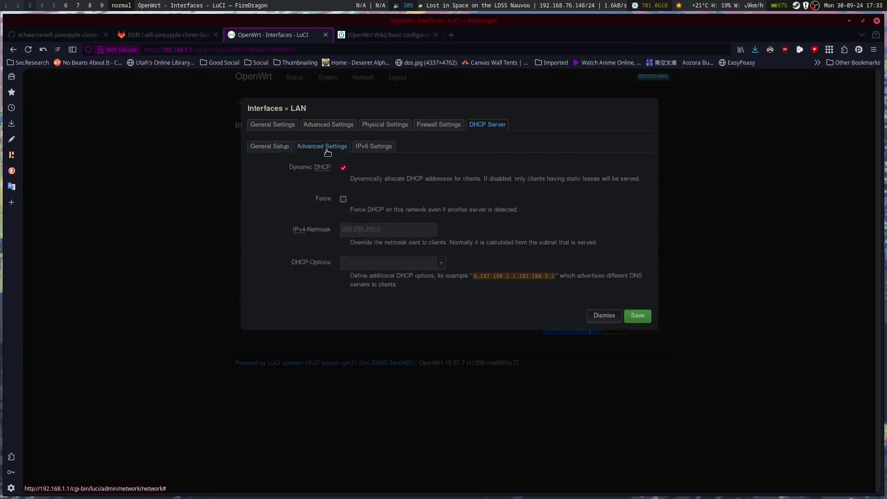
pyautogui.click(375, 148)
# Save the LAN interface settings and apply the pending interface changes
pyautogui.click(638, 352)
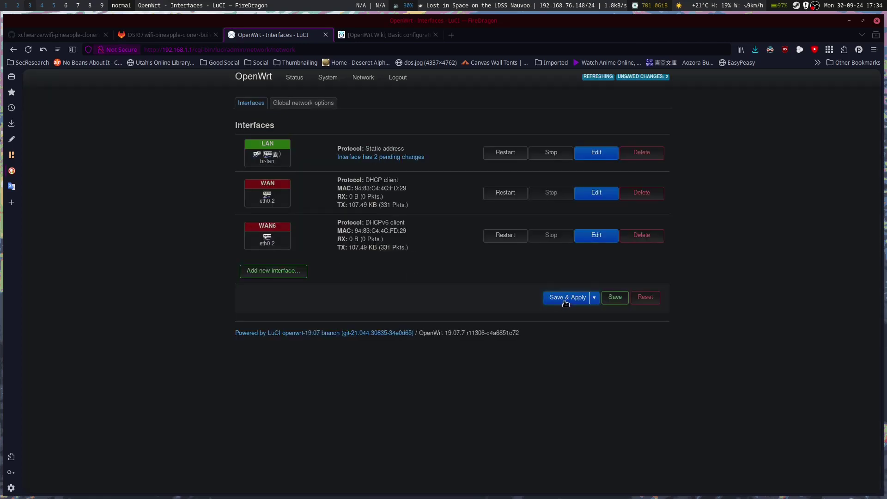
pyautogui.click(566, 298)
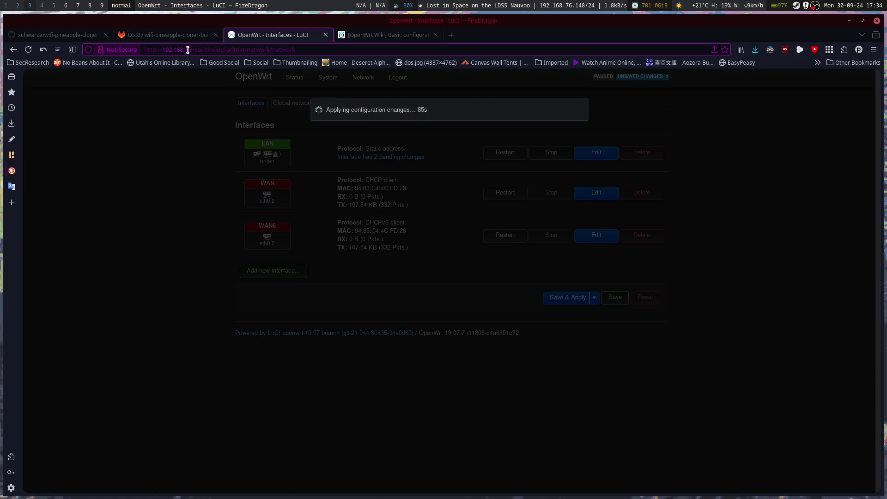
pyautogui.click(377, 37)
pyautogui.click(273, 35)
pyautogui.press('super+4')
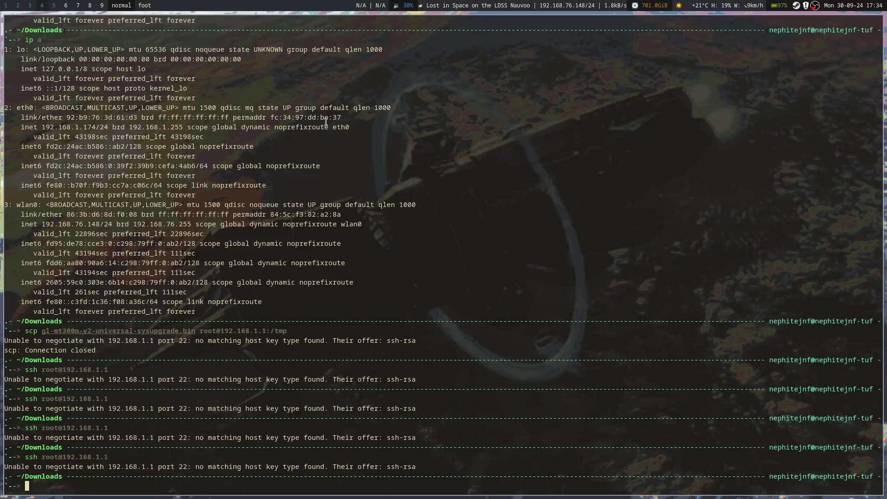
# Load the router's web interface at 192.168.8.1 in the browser
pyautogui.press('super+3')
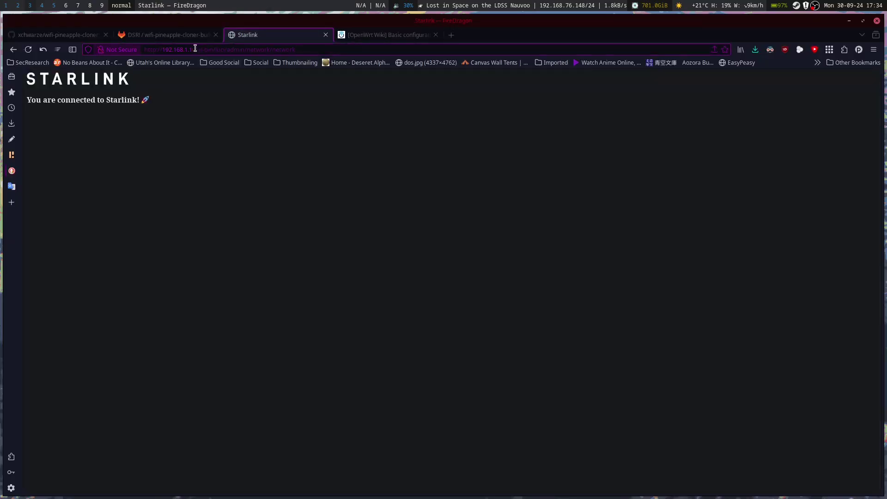
pyautogui.click(217, 51)
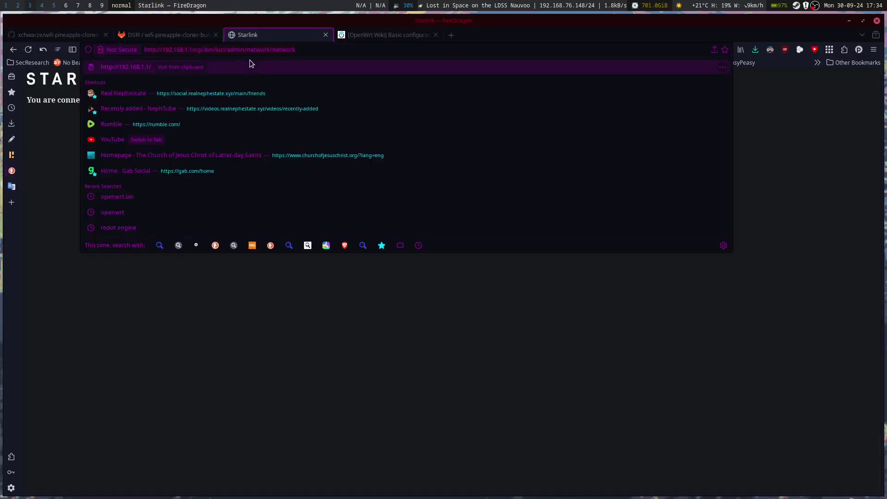
pyautogui.write('192')
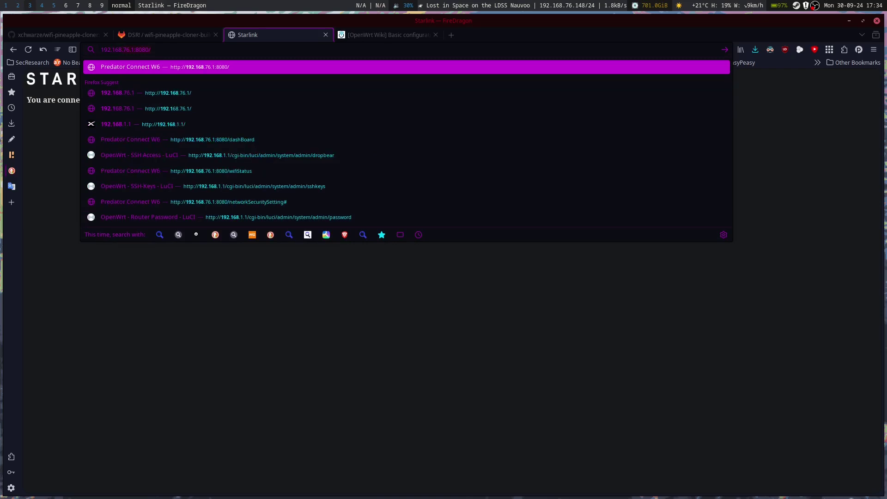
pyautogui.write('.168.8.1')
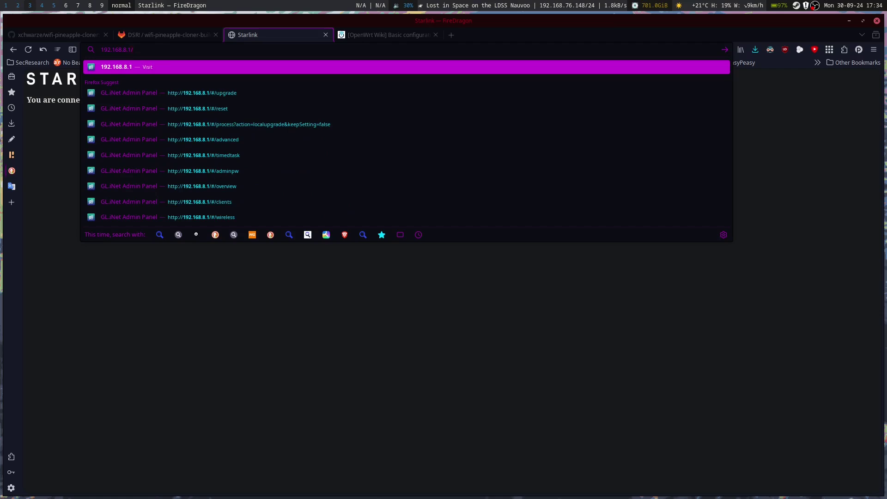
pyautogui.press('Return')
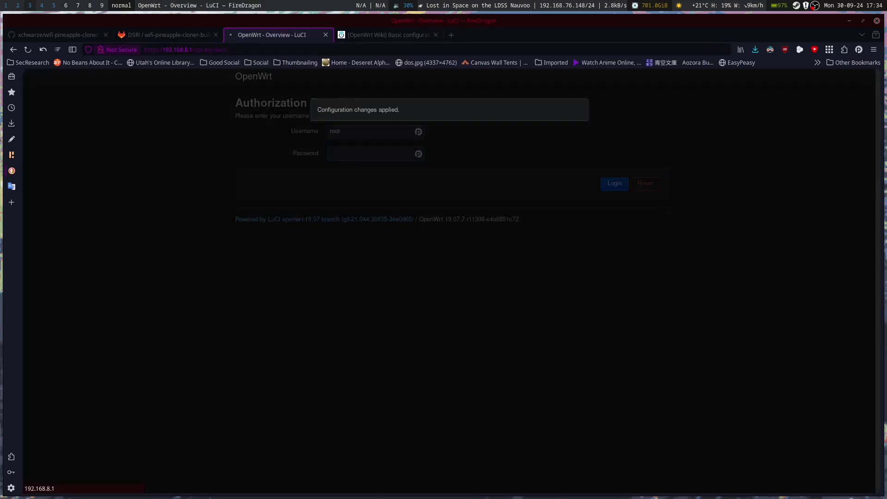
# Log in to the router's OpenWrt web interface as root with the password left blank
pyautogui.press('Return')
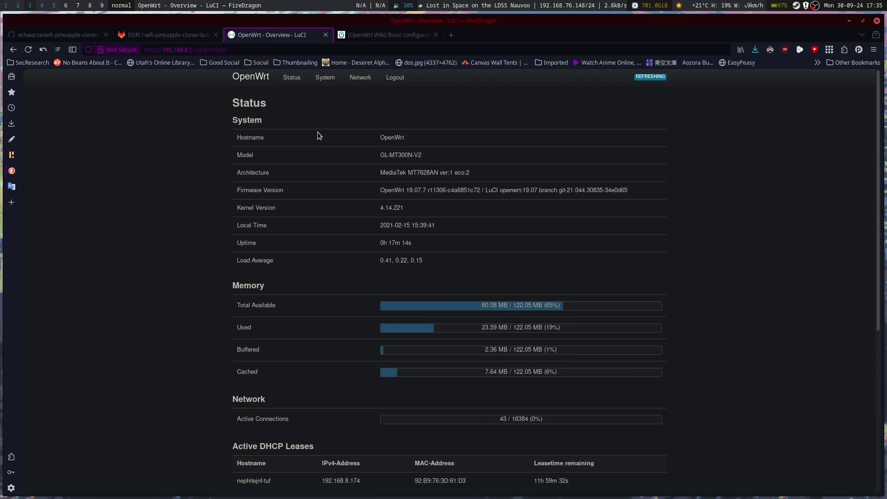
pyautogui.press('super+4')
pyautogui.press('Up')
pyautogui.press('Left')
pyautogui.press('Left')
pyautogui.press('Return')
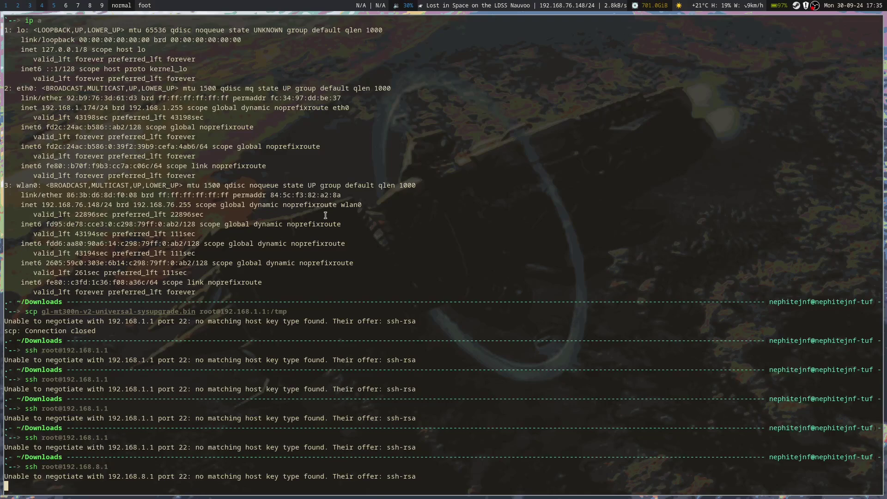
# Try the SSH connection to 192.168.8.1 without specifying a username
pyautogui.press('Up')
pyautogui.press('Left')
pyautogui.press('Left')
pyautogui.press('Left')
pyautogui.press('Left')
pyautogui.press('Left')
pyautogui.press('Left')
pyautogui.press('Left')
pyautogui.press('Left')
pyautogui.press('Left')
pyautogui.press('Left')
pyautogui.press('Left')
pyautogui.press('Left')
pyautogui.press('BackSpace')
pyautogui.press('BackSpace')
pyautogui.press('BackSpace')
pyautogui.press('BackSpace')
pyautogui.press('Delete')
pyautogui.press('Return')
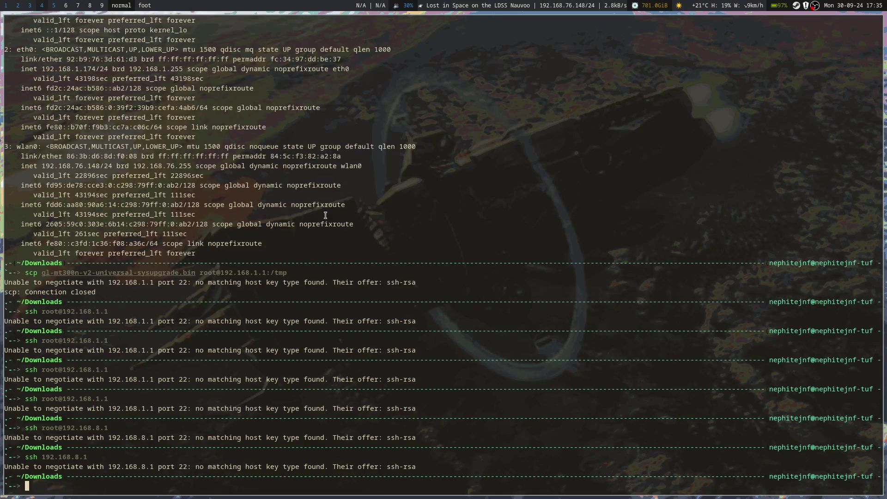
pyautogui.press('Up')
pyautogui.press('Up')
pyautogui.press('Up')
pyautogui.press('Up')
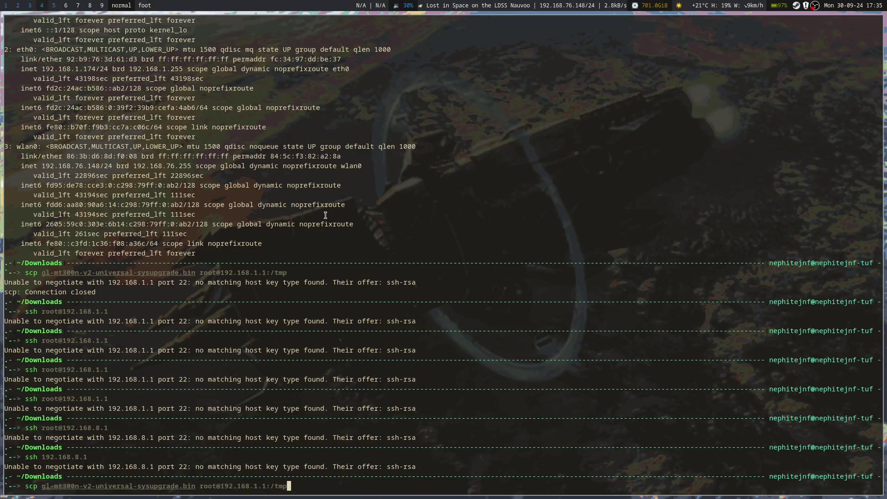
pyautogui.press('Return')
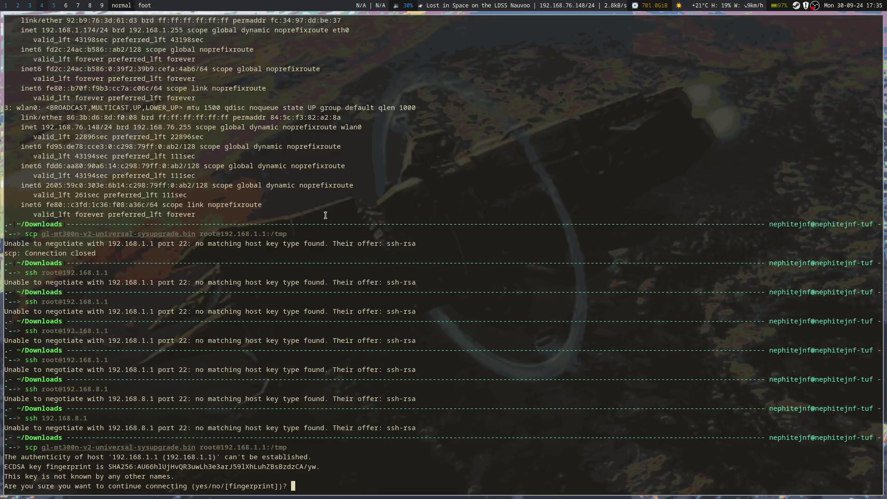
pyautogui.write('yes')
pyautogui.press('Return')
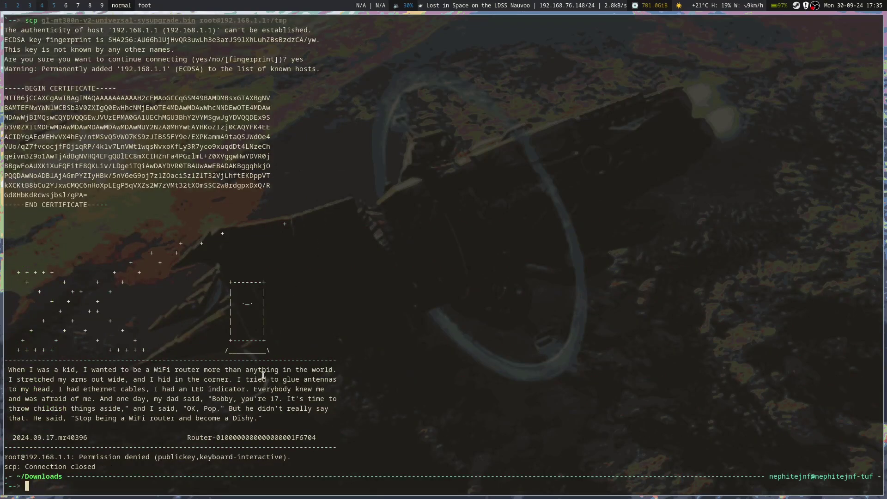
pyautogui.press('Up')
pyautogui.press('Left')
pyautogui.press('Left')
pyautogui.press('Left')
pyautogui.press('Left')
pyautogui.press('Left')
pyautogui.press('Left')
pyautogui.press('Left')
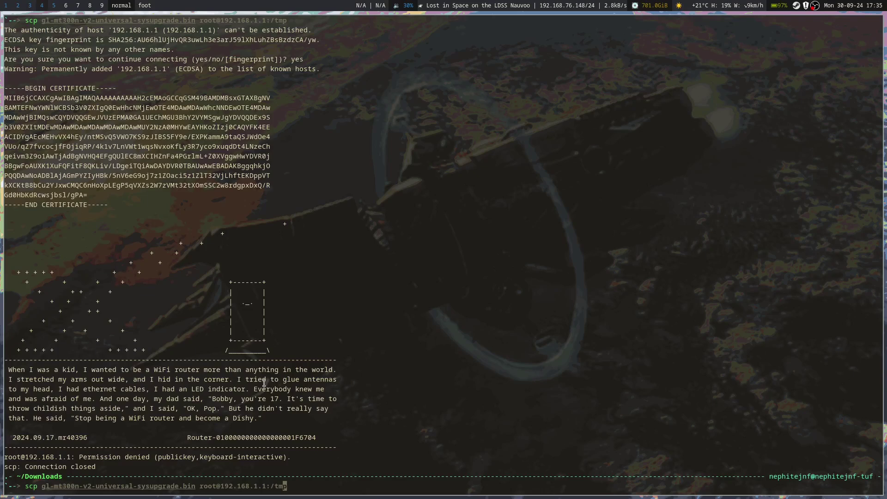
pyautogui.press('BackSpace')
pyautogui.write('8')
pyautogui.press('Return')
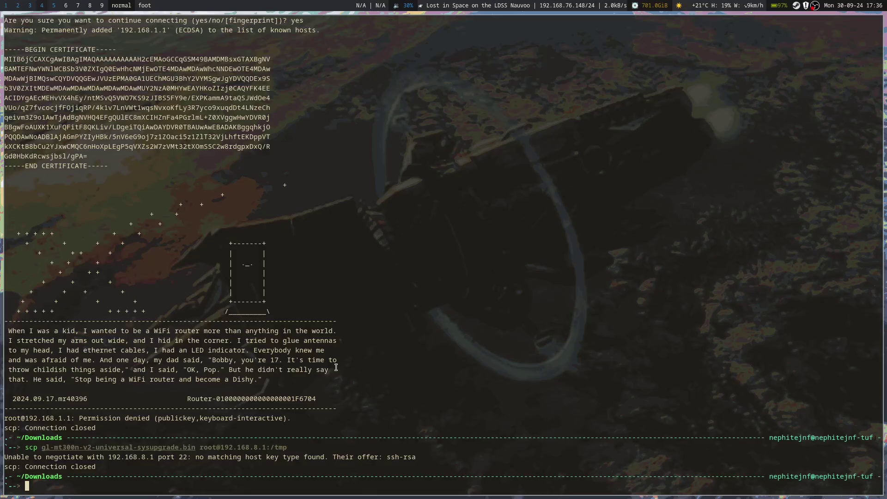
# Switch to the browser, open the router's Backup / Flash Firmware page, and look over its backup configuration before returning to the flash actions
pyautogui.hotkey('alt', 'Tab')
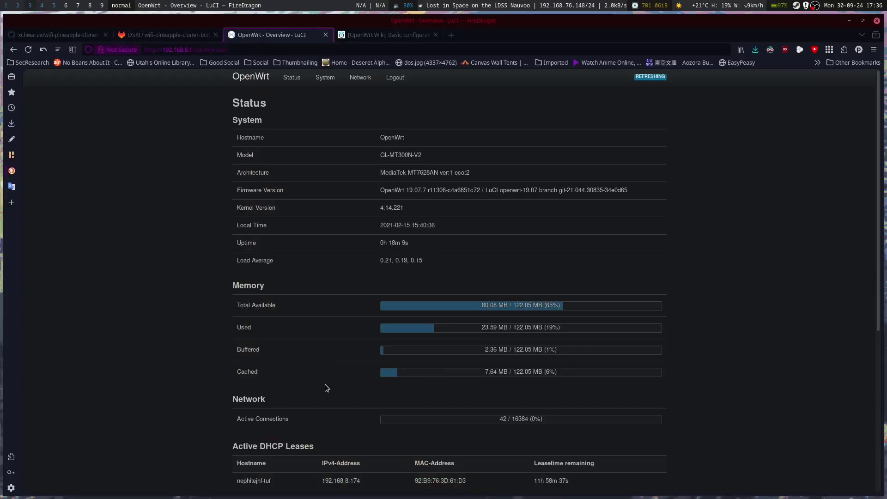
pyautogui.scroll(-5, 298, 402)
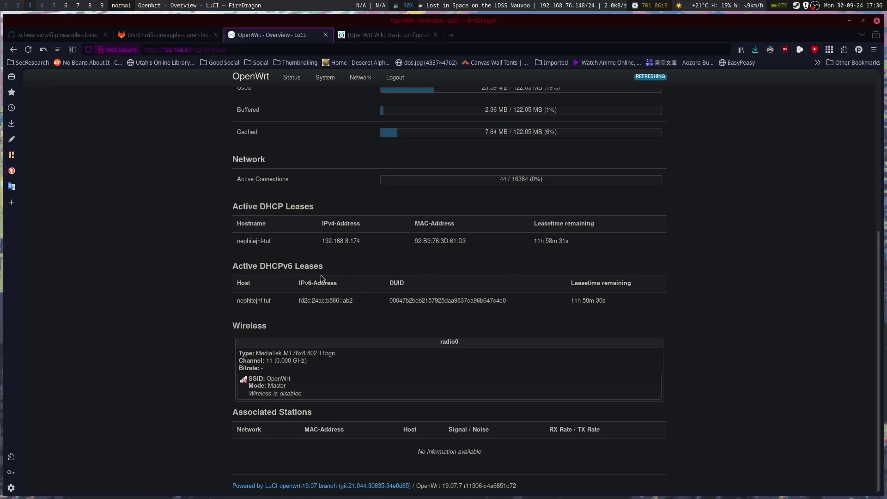
pyautogui.scroll(5, 320, 276)
pyautogui.moveTo(333, 78)
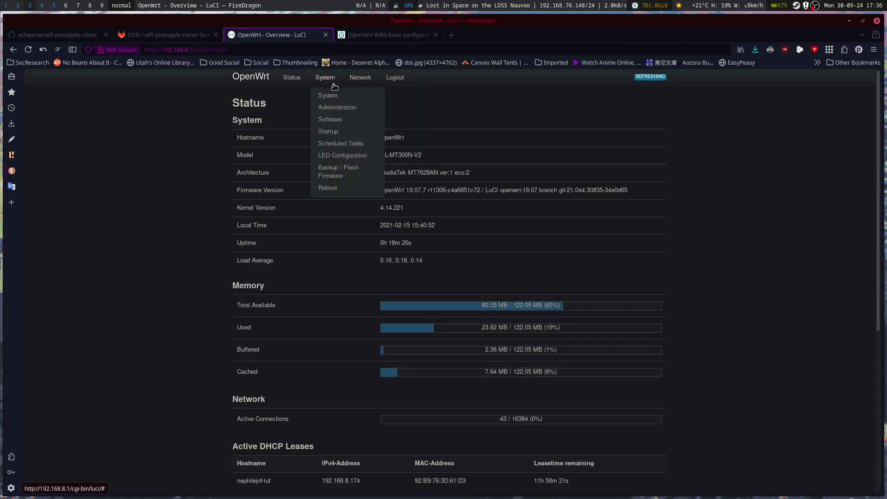
pyautogui.click(337, 170)
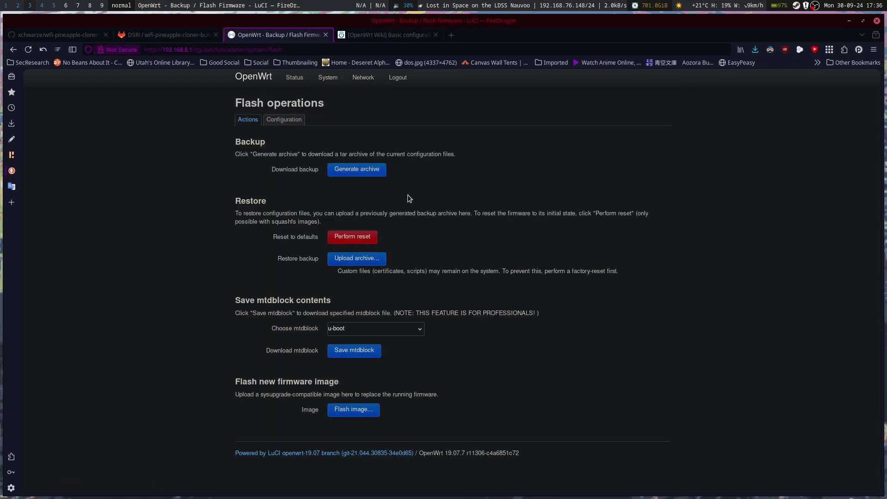
pyautogui.click(280, 120)
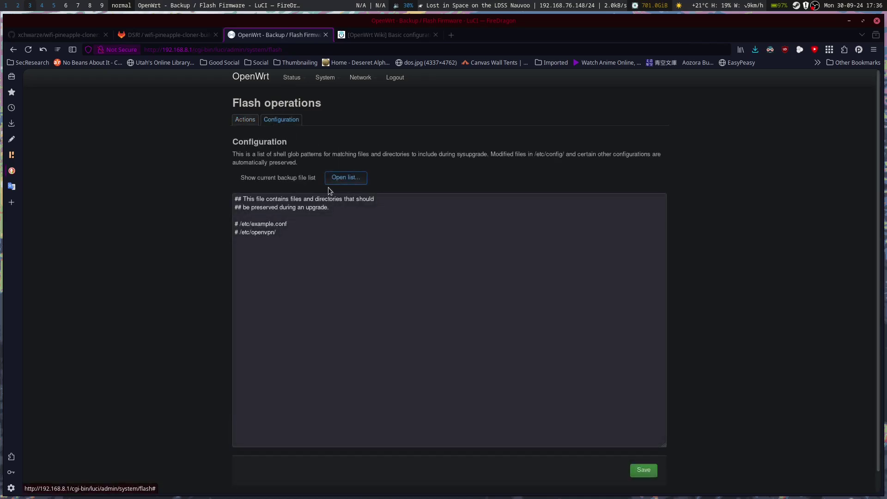
pyautogui.click(247, 121)
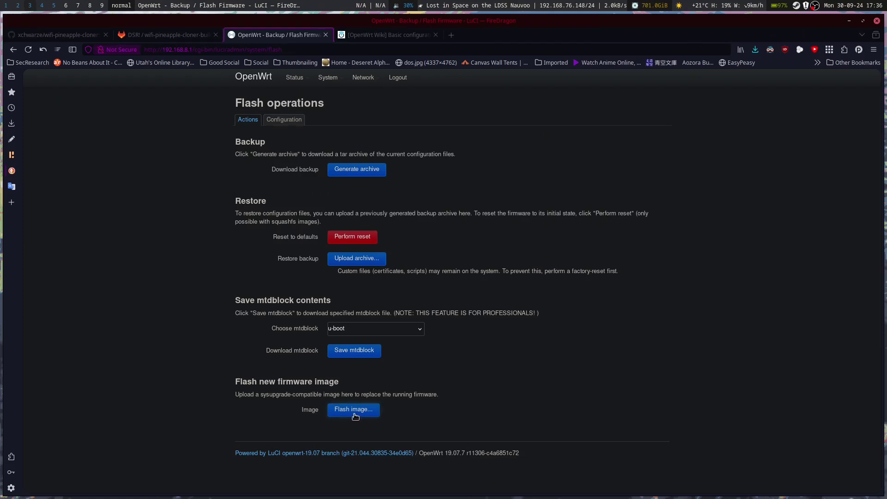
# Review the install steps in the wifi-pineapple-cloner README and return to the router's flash operations page
pyautogui.hotkey('alt', 'Tab')
pyautogui.hotkey('alt', 'Tab')
pyautogui.hotkey('alt', 'Tab')
pyautogui.hotkey('alt', 'Tab')
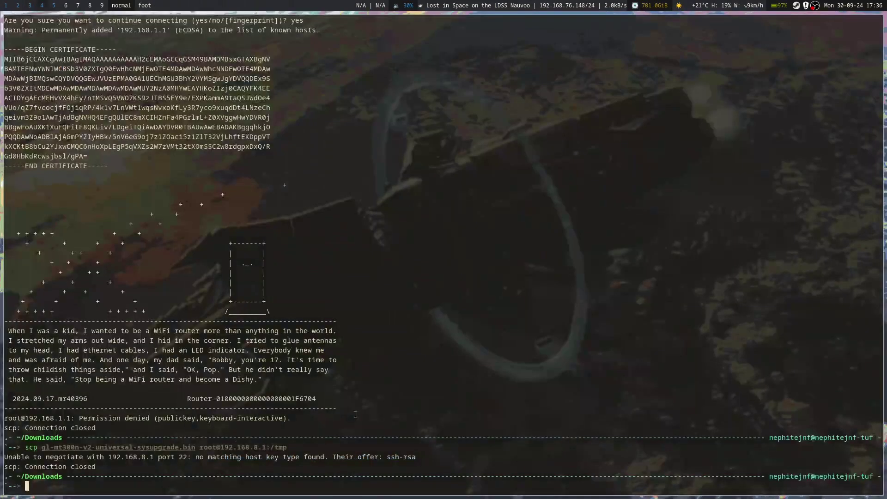
pyautogui.hotkey('alt', 'Tab')
pyautogui.click(167, 37)
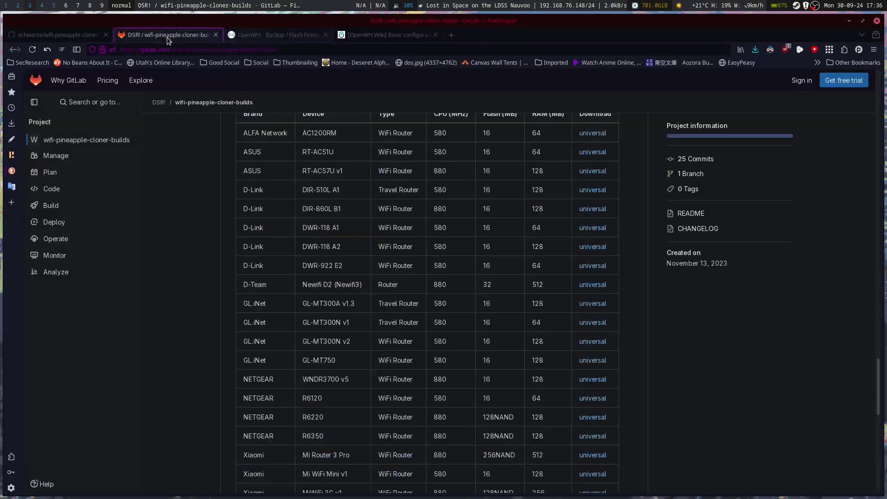
pyautogui.click(74, 35)
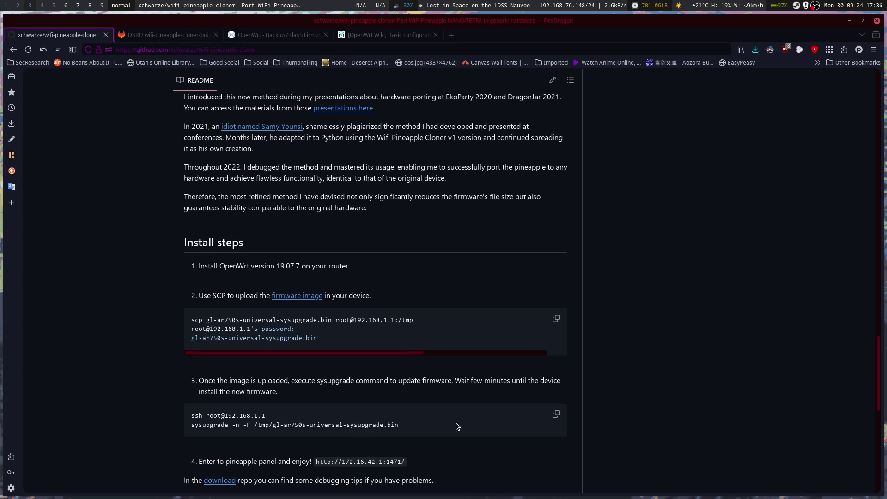
pyautogui.scroll(-6, 457, 426)
pyautogui.scroll(3, 456, 462)
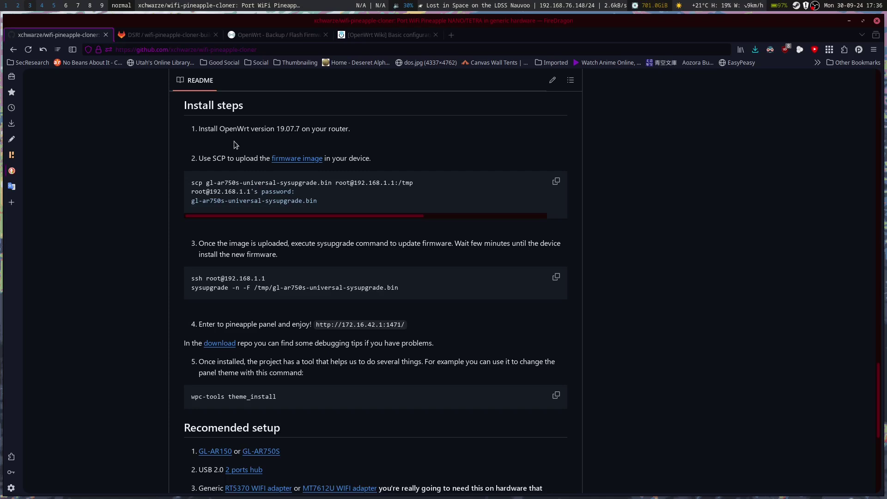
pyautogui.click(252, 34)
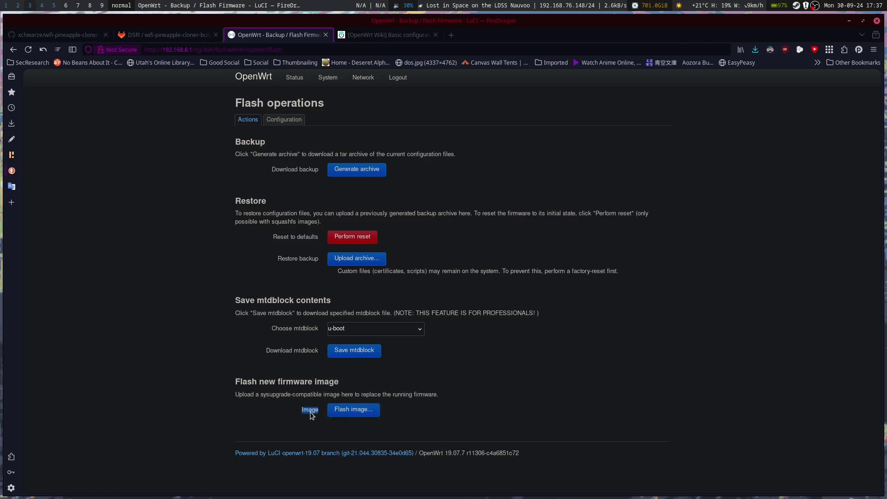
# Upload gl-mt300n-v2-universal-sysupgrade.bin as the new firmware image and start flashing it without keeping the current settings
pyautogui.click(337, 410)
pyautogui.click(338, 152)
pyautogui.click(222, 27)
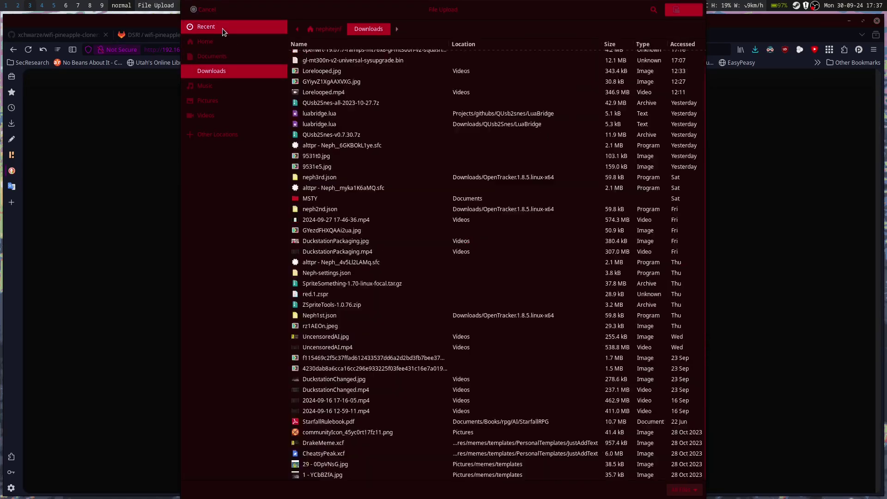
pyautogui.doubleClick(346, 50)
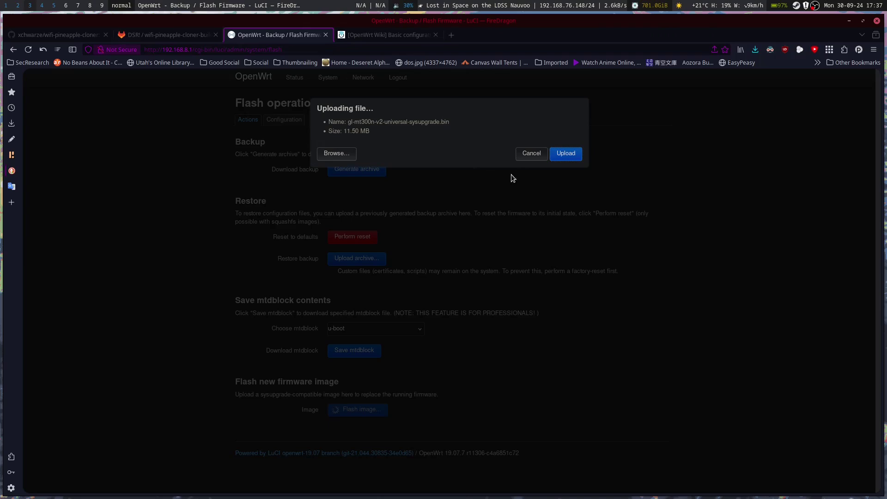
pyautogui.click(567, 155)
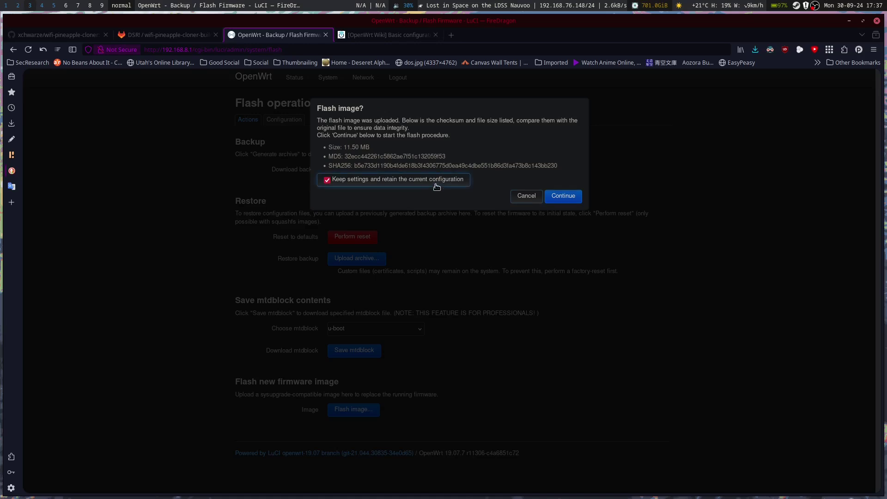
pyautogui.click(409, 185)
pyautogui.click(563, 196)
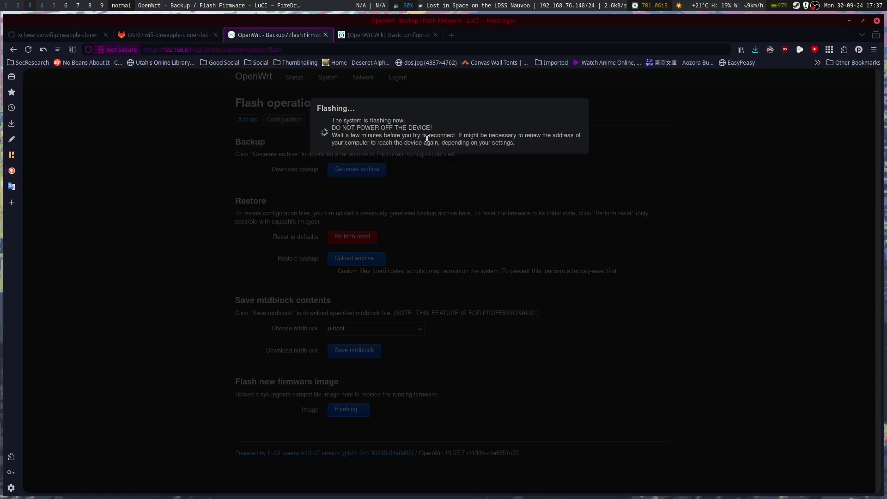
# Reread the install steps in the wifi-pineapple-cloner README on GitHub while the router is flashing
pyautogui.press('super+4')
pyautogui.press('super+3')
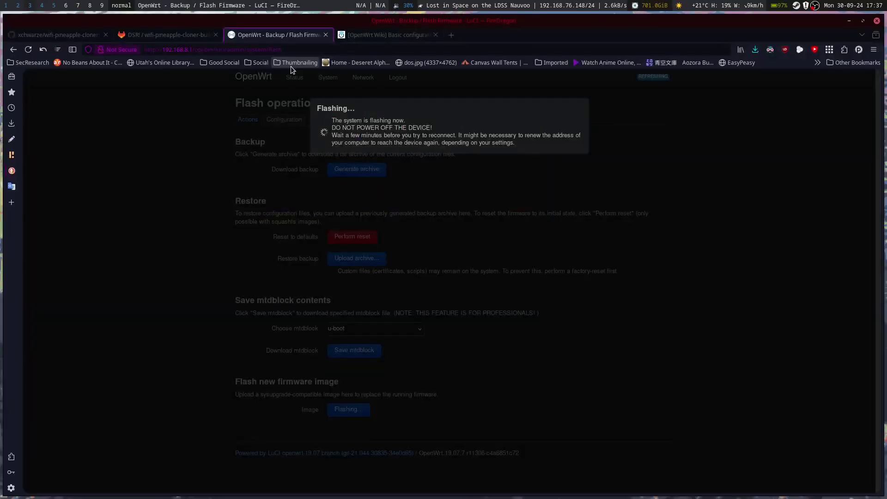
pyautogui.click(99, 35)
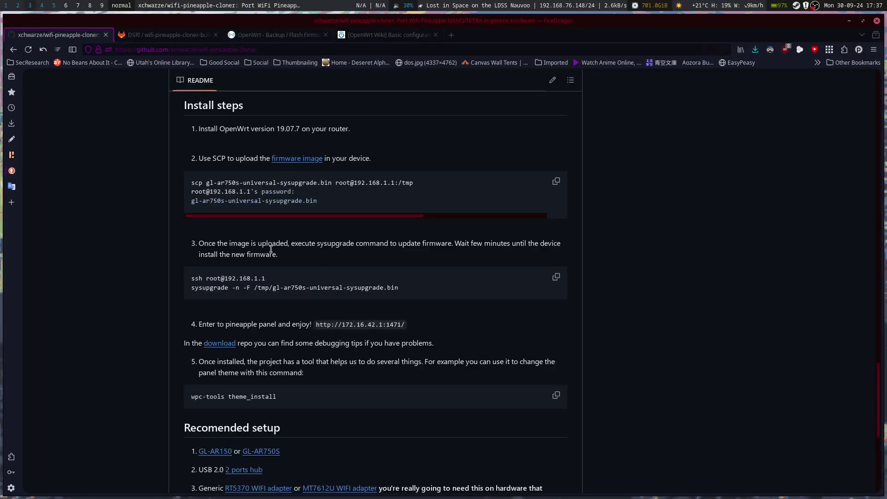
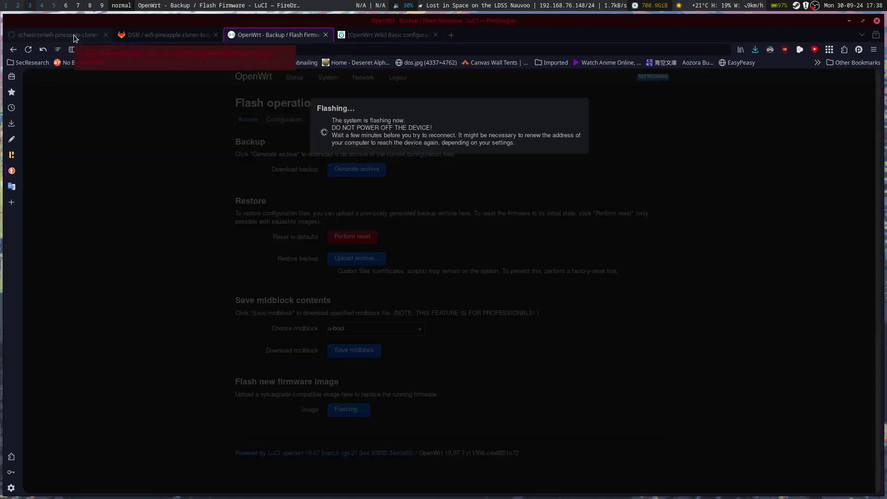
pyautogui.click(73, 36)
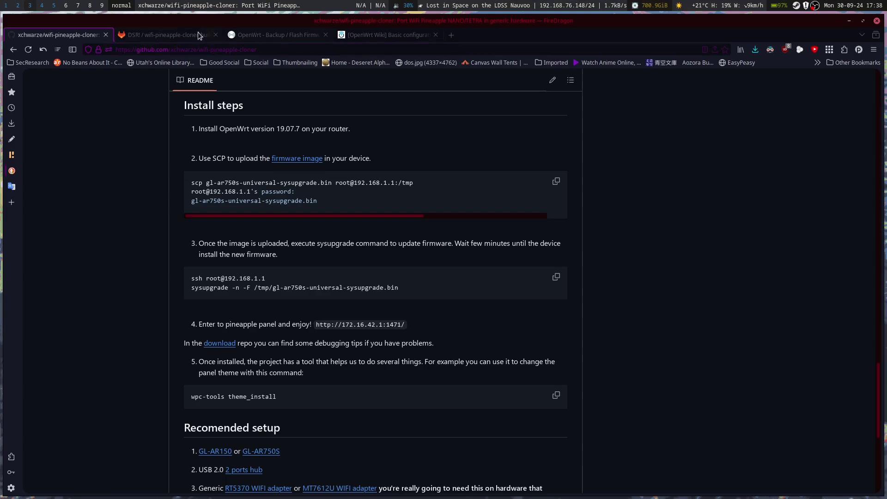
# Examine the wifi-pineapple-cloner-builds README on GitLab for its installation requirements, supported devices and recommended setup
pyautogui.click(166, 34)
pyautogui.scroll(15, 268, 183)
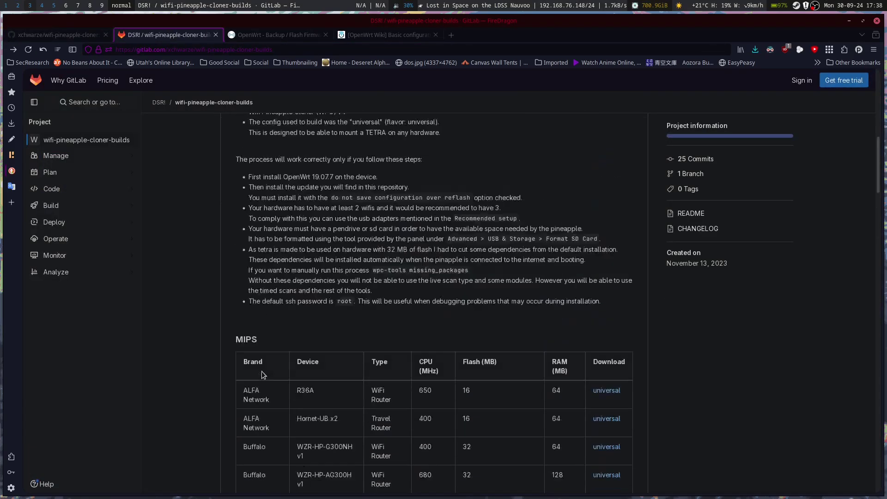
pyautogui.scroll(-6, 262, 375)
pyautogui.scroll(10, 262, 370)
pyautogui.scroll(-5, 262, 371)
pyautogui.scroll(3, 261, 371)
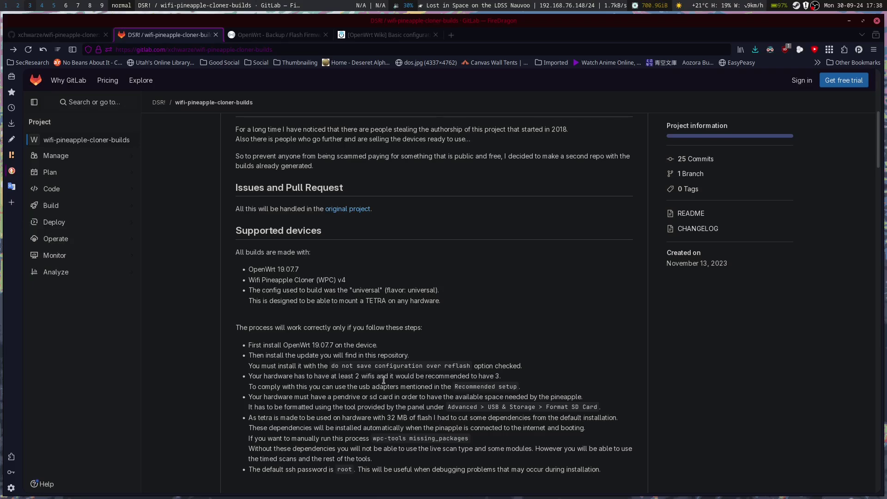
pyautogui.scroll(-3, 407, 379)
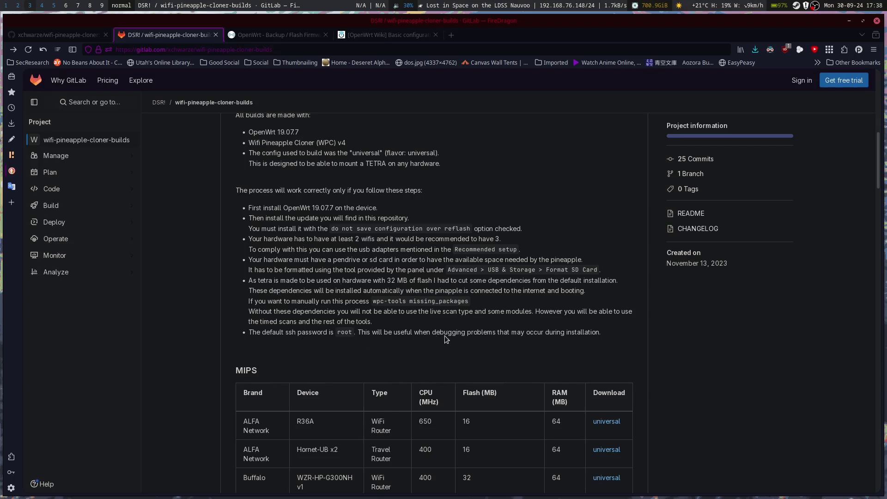
pyautogui.scroll(-20, 480, 334)
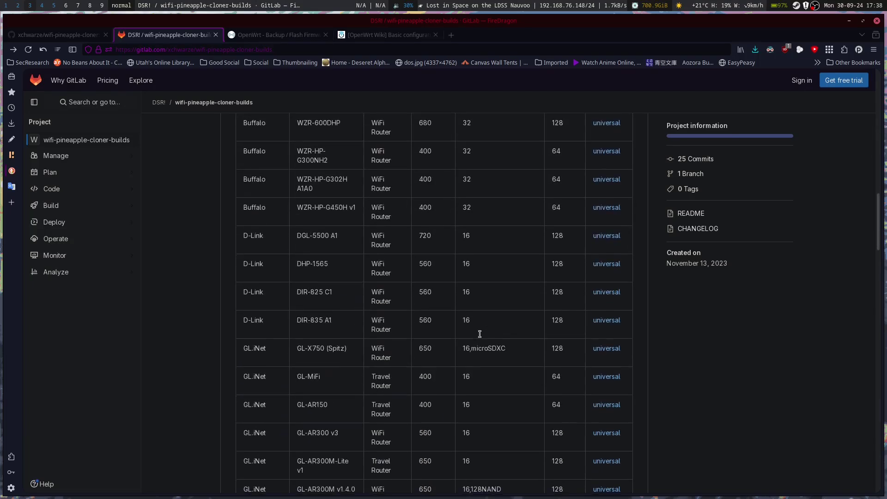
pyautogui.scroll(-1, 480, 337)
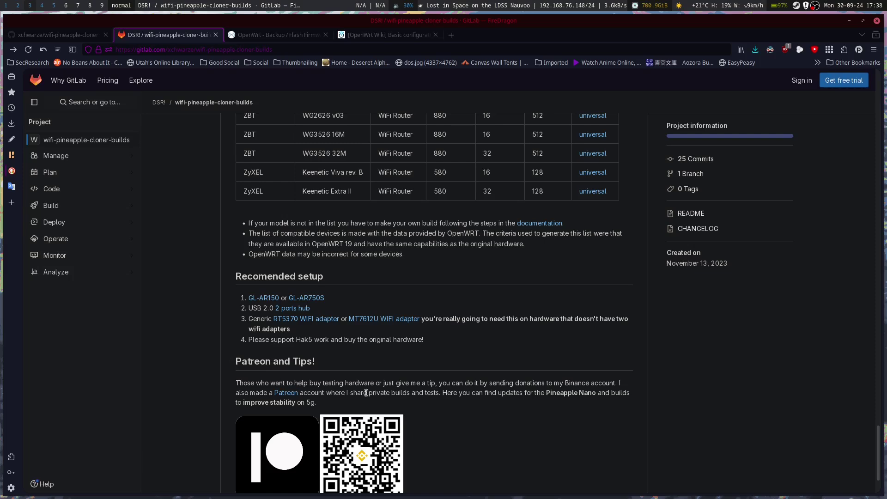
pyautogui.scroll(-3, 388, 383)
pyautogui.scroll(10, 388, 384)
pyautogui.scroll(15, 388, 385)
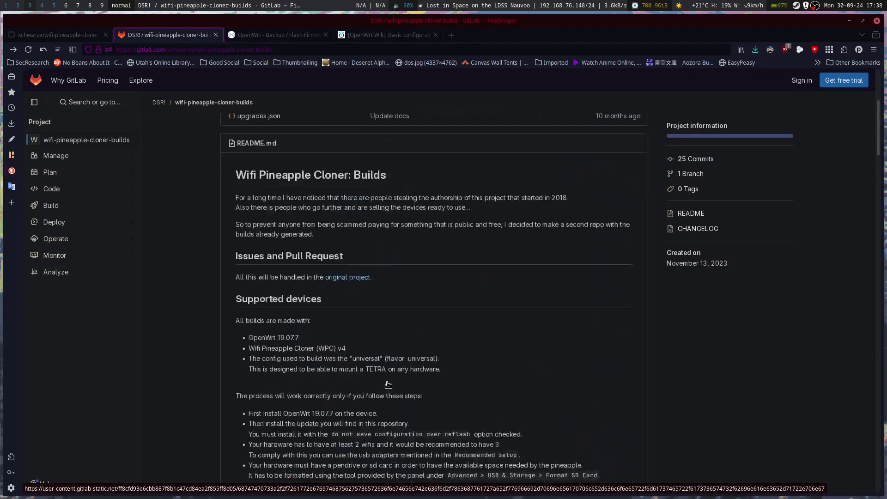
# Check the router's flashing status, and consult the GitHub README for the pineapple panel address
pyautogui.click(280, 36)
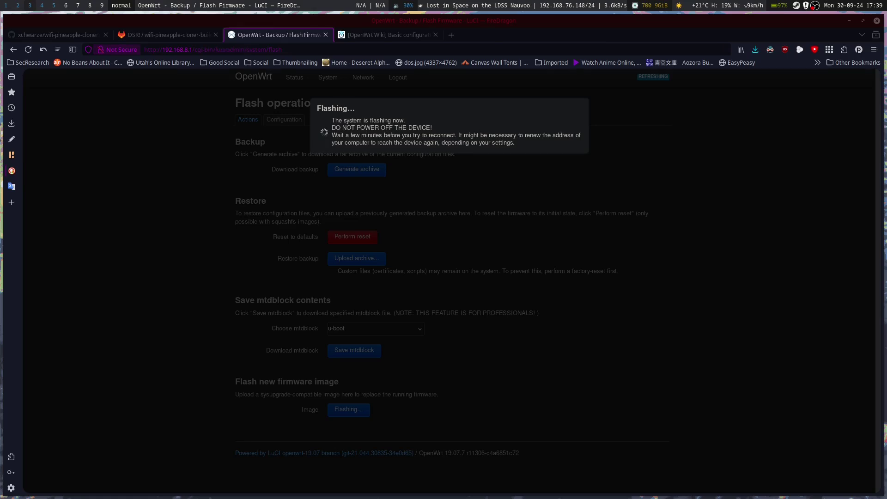
pyautogui.hotkey('alt', '1')
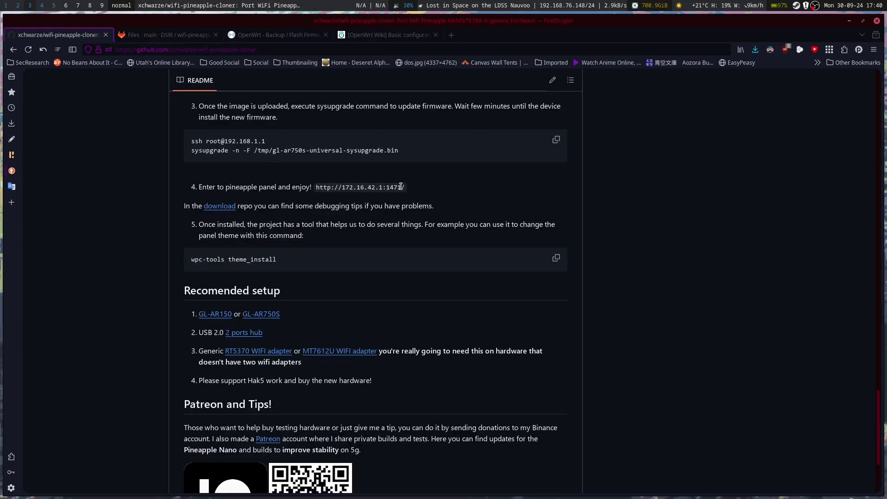
# Switch to the terminal and run ip a repeatedly to check the state and address of the Ethernet interface
pyautogui.press('super+j')
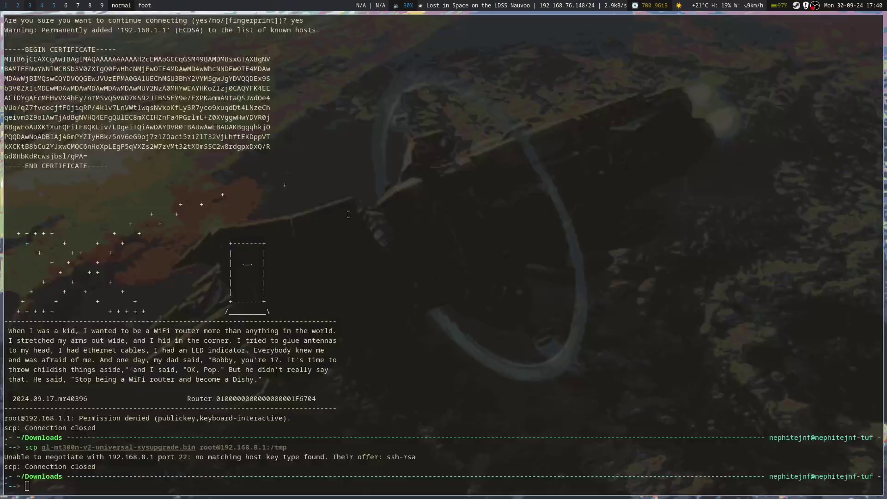
pyautogui.write('ip a')
pyautogui.press('Return')
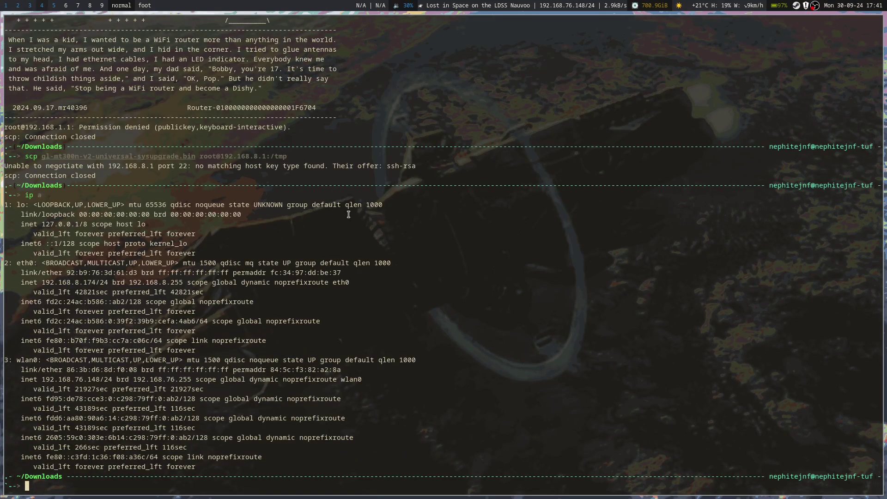
pyautogui.press('Up')
pyautogui.press('Return')
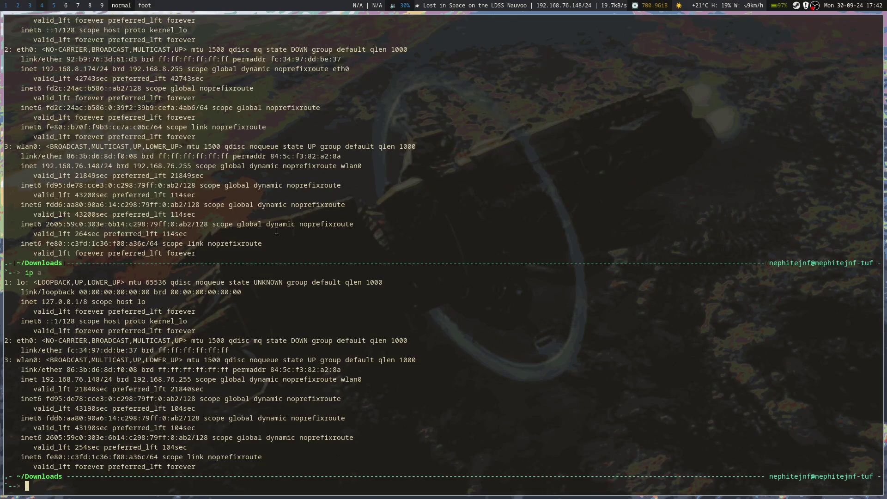
pyautogui.write('ip')
pyautogui.press('Return')
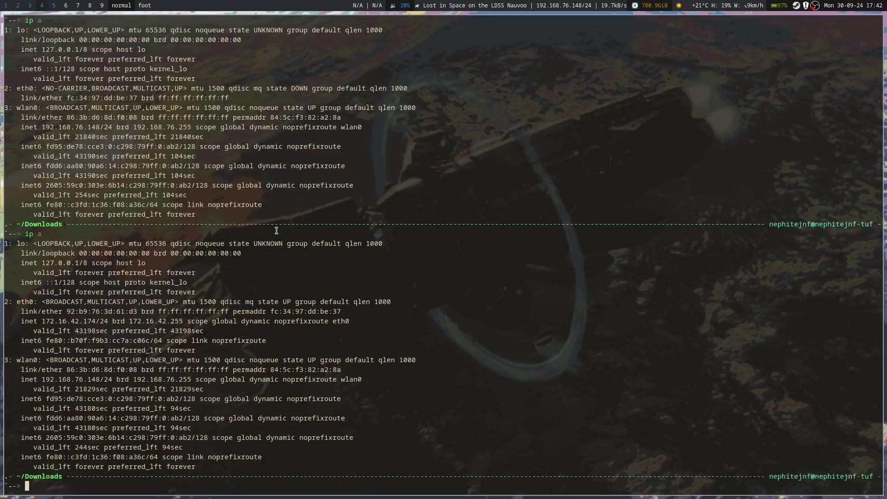
pyautogui.press('super+3')
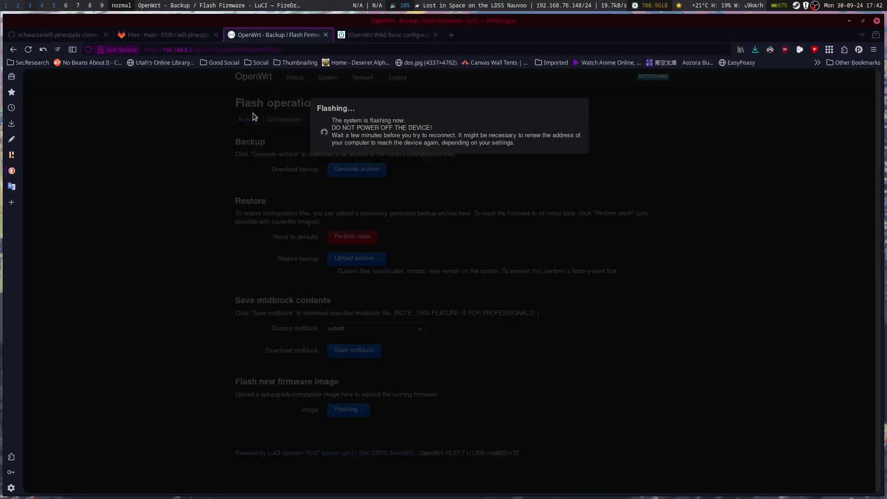
pyautogui.click(148, 36)
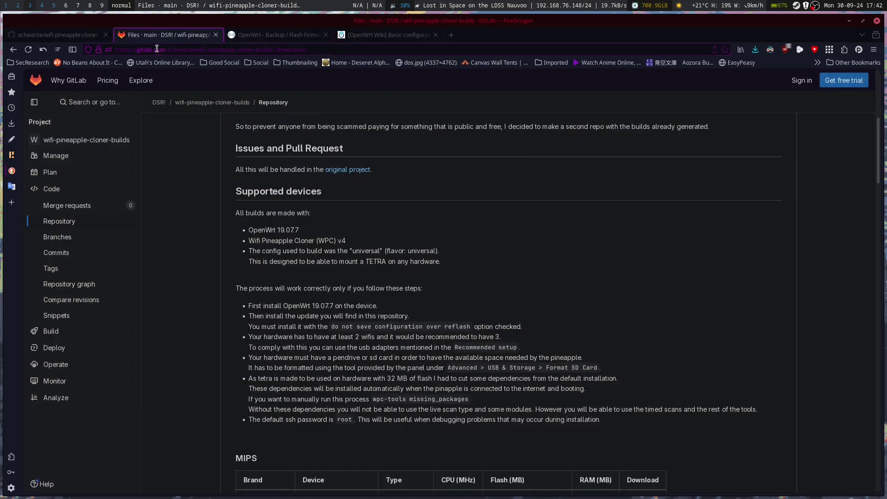
pyautogui.click(73, 35)
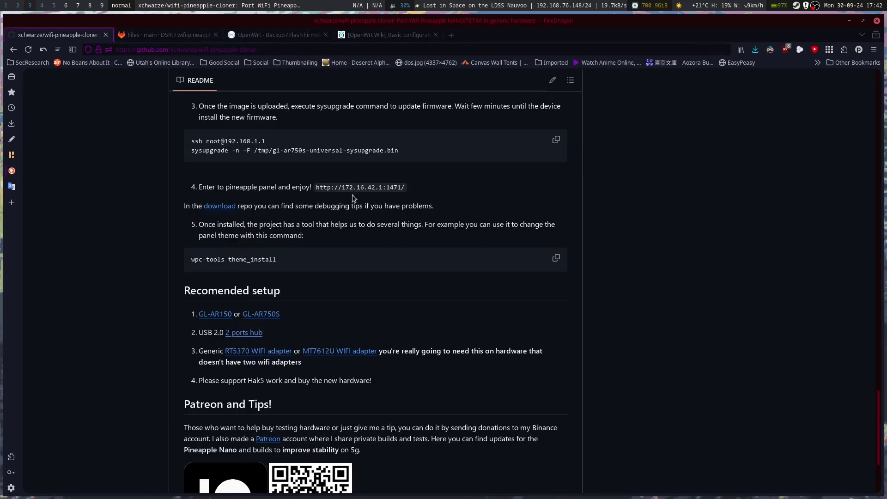
pyautogui.moveTo(316, 187); pyautogui.dragTo(405, 188)
pyautogui.rightClick(399, 190)
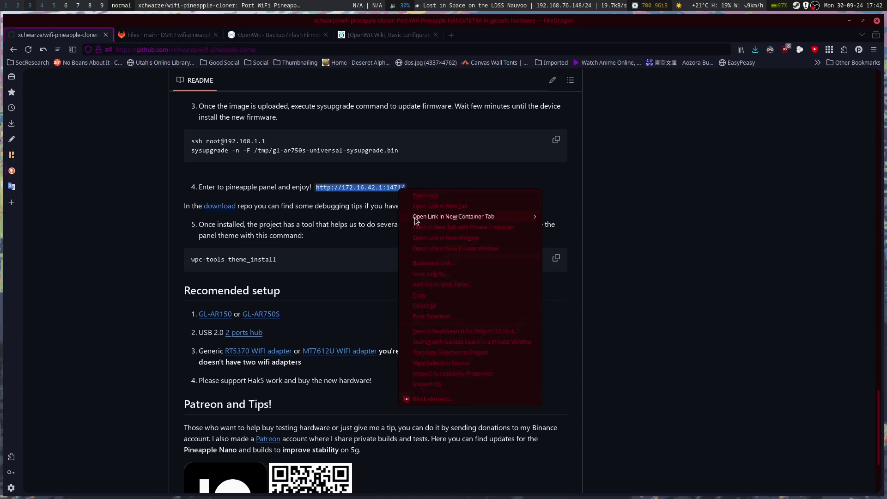
pyautogui.click(430, 294)
pyautogui.click(278, 35)
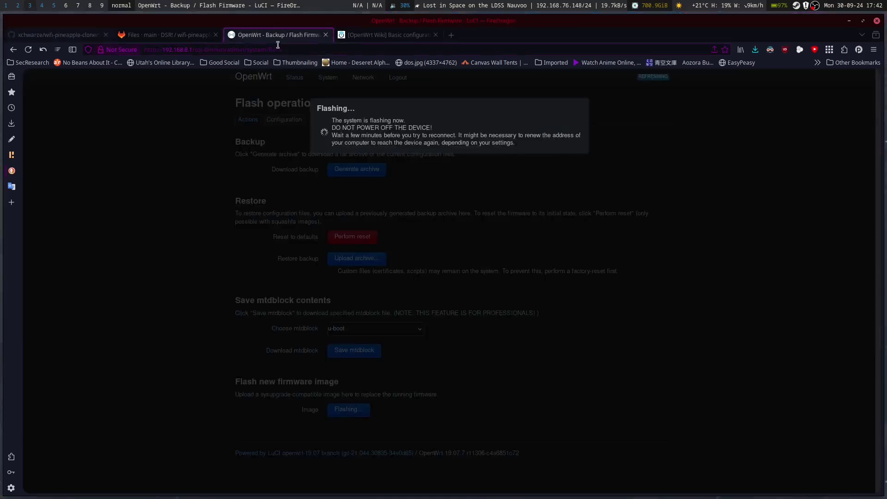
pyautogui.rightClick(279, 50)
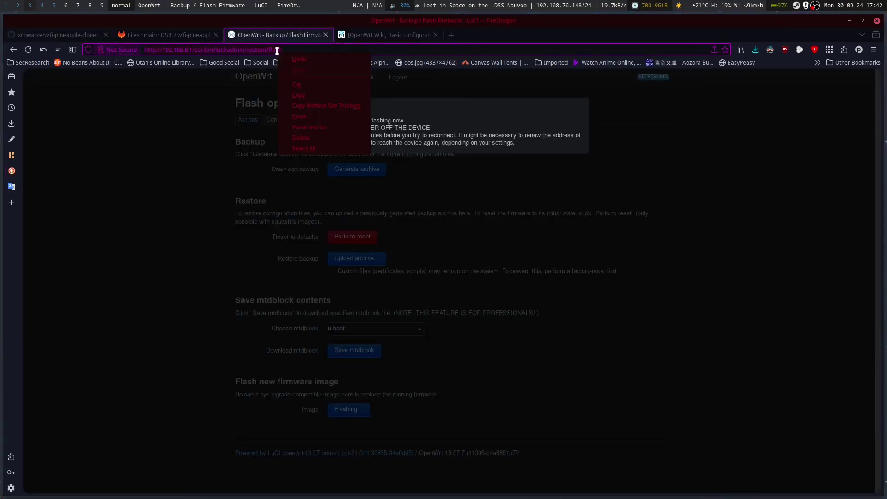
pyautogui.click(310, 126)
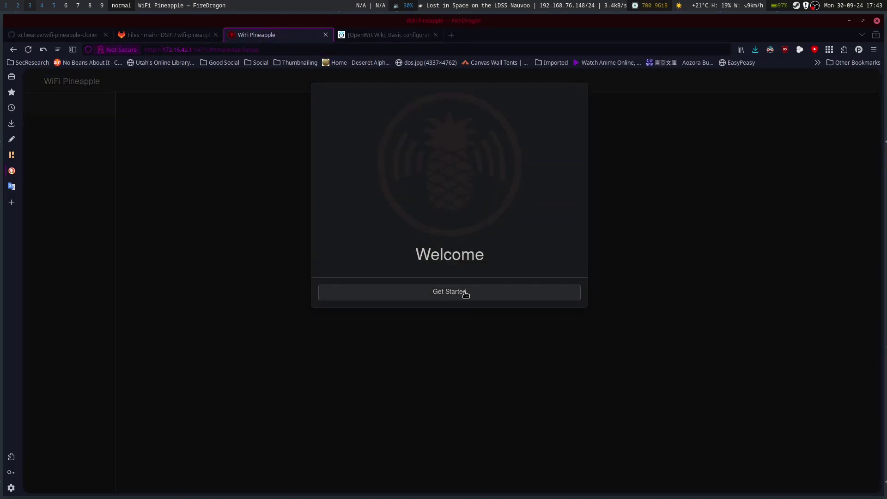
# Start the WiFi Pineapple setup, continue past the 2.9.2 changelog, and review the device and radio configuration fields
pyautogui.click(466, 294)
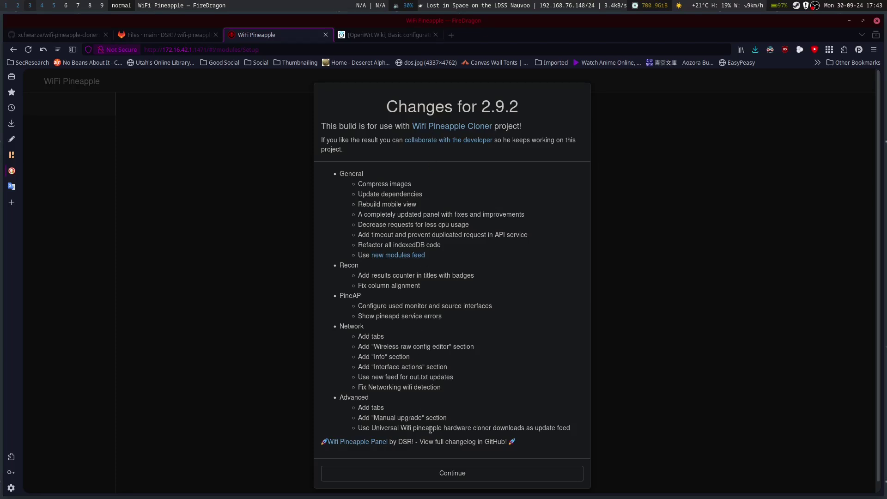
pyautogui.click(438, 477)
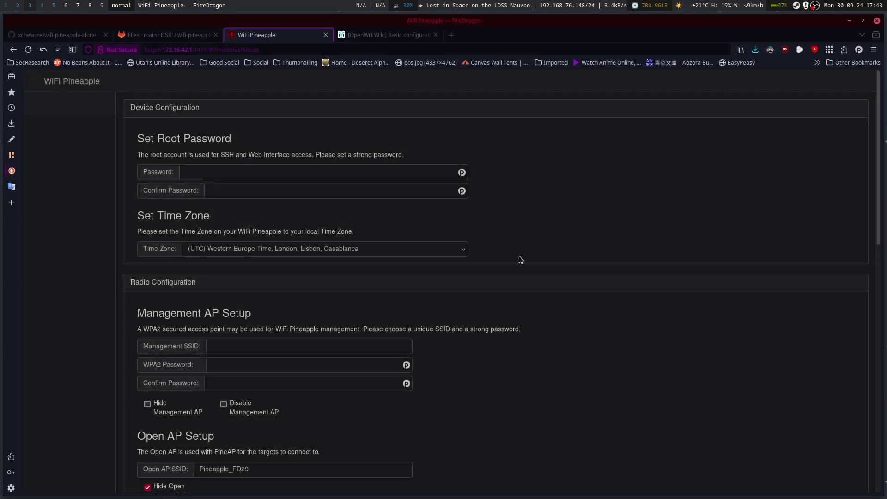
pyautogui.scroll(-12, 515, 260)
pyautogui.scroll(9, 515, 260)
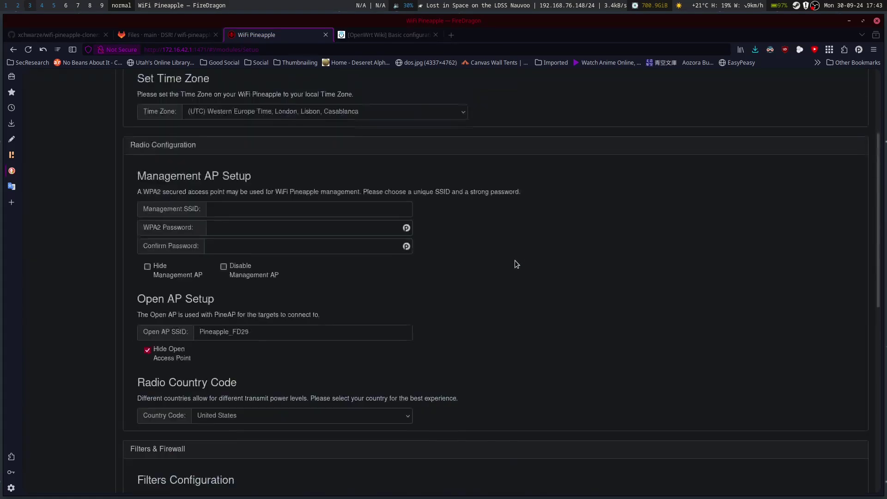
pyautogui.scroll(3, 515, 263)
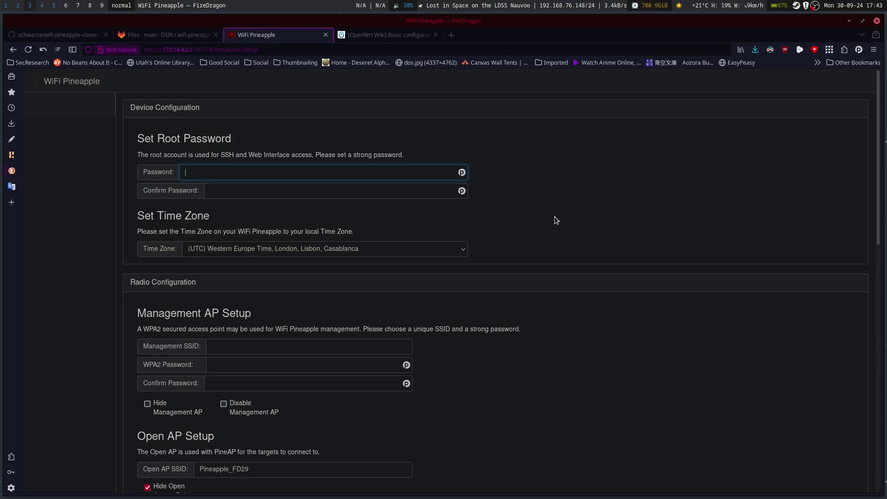
pyautogui.scroll(-3, 562, 199)
pyautogui.scroll(3, 562, 199)
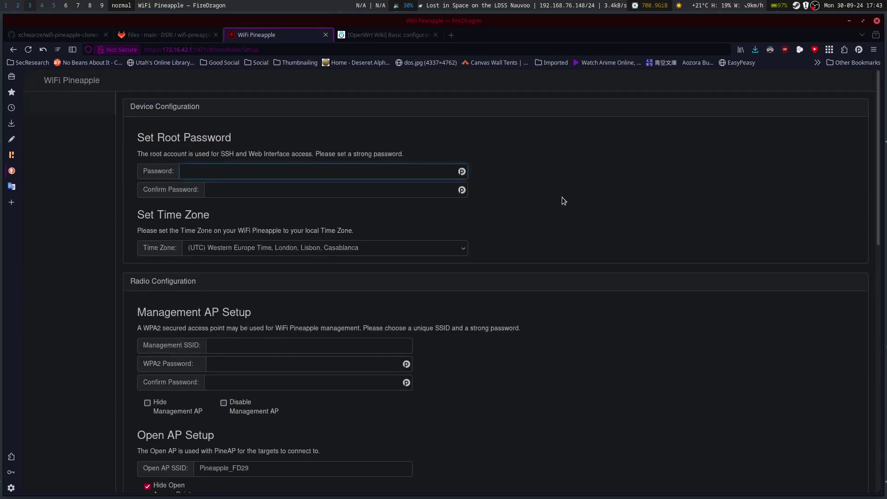
pyautogui.scroll(-1, 562, 199)
pyautogui.scroll(-5, 562, 199)
pyautogui.scroll(3, 563, 199)
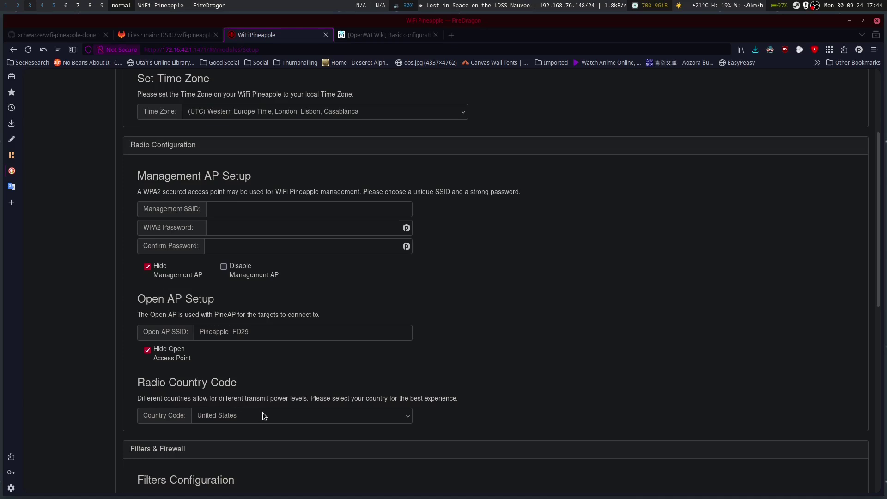
# Leave the management access point unhidden and set its SSID to Neph's Pineapple
pyautogui.click(147, 266)
pyautogui.click(243, 211)
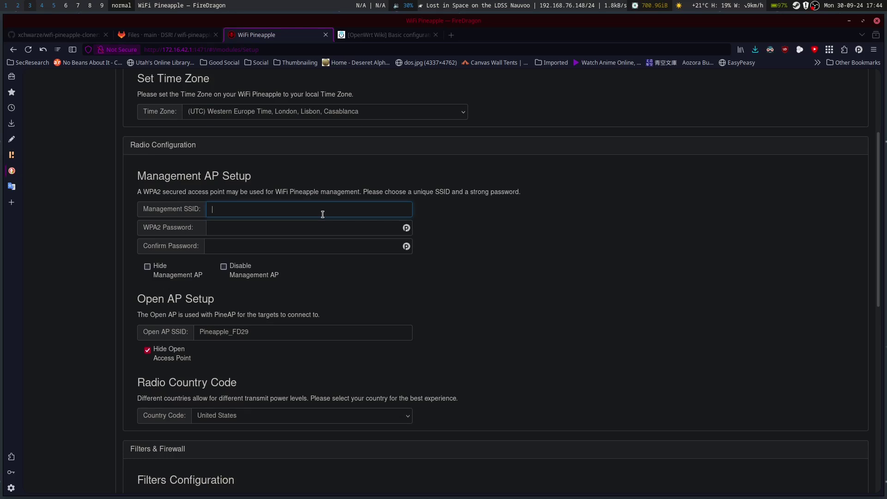
pyautogui.write("Neph's Pineapple")
# Review the setup form's client filter, SSID filter and firewall options, and accept the Software Licence
pyautogui.scroll(-7, 360, 379)
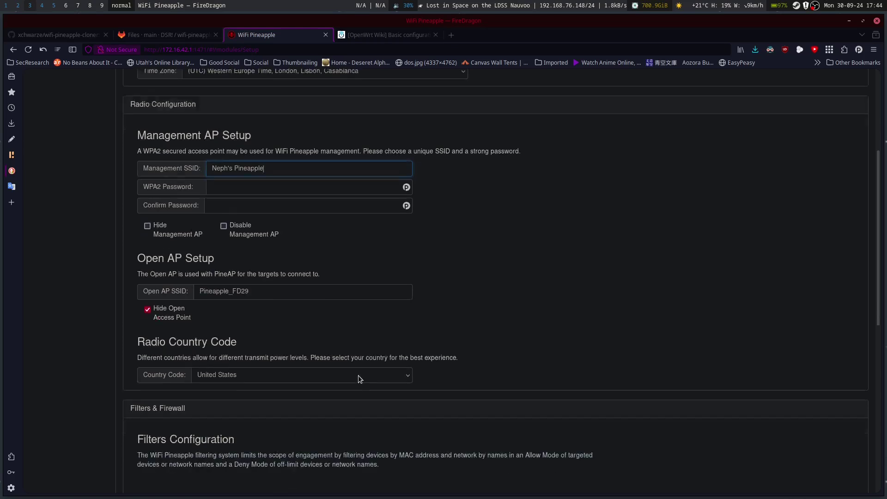
pyautogui.scroll(-3, 307, 348)
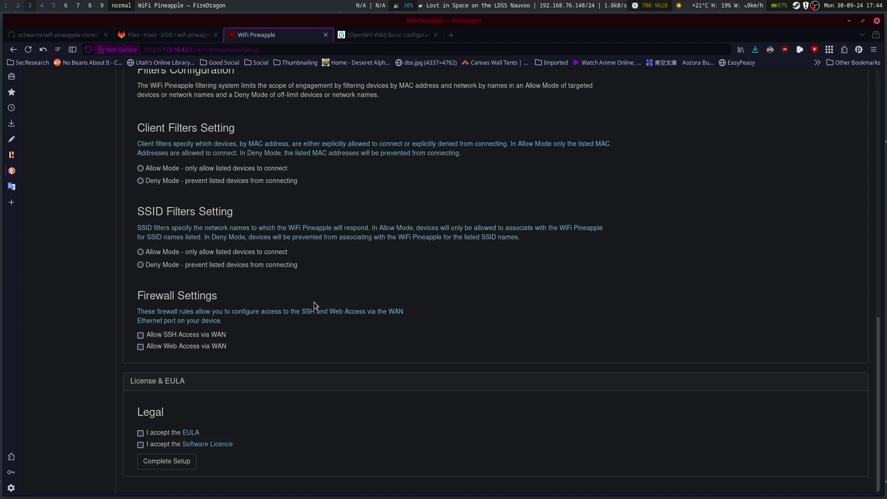
pyautogui.scroll(3, 315, 302)
pyautogui.scroll(-3, 283, 370)
pyautogui.scroll(3, 212, 246)
pyautogui.scroll(-3, 180, 307)
pyautogui.click(140, 445)
pyautogui.scroll(20, 333, 362)
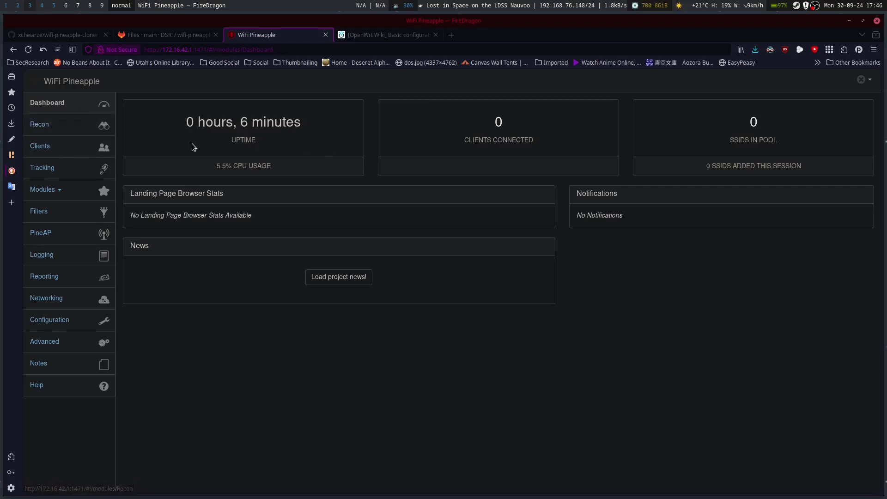
# Look through the panel's Clients, Tracking, Modules and Configuration sections, including the landing page and button script settings
pyautogui.click(68, 150)
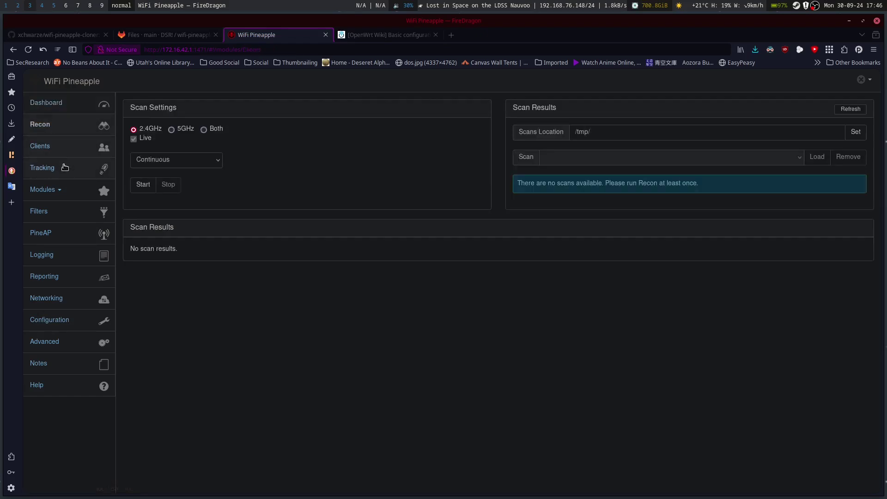
pyautogui.click(64, 169)
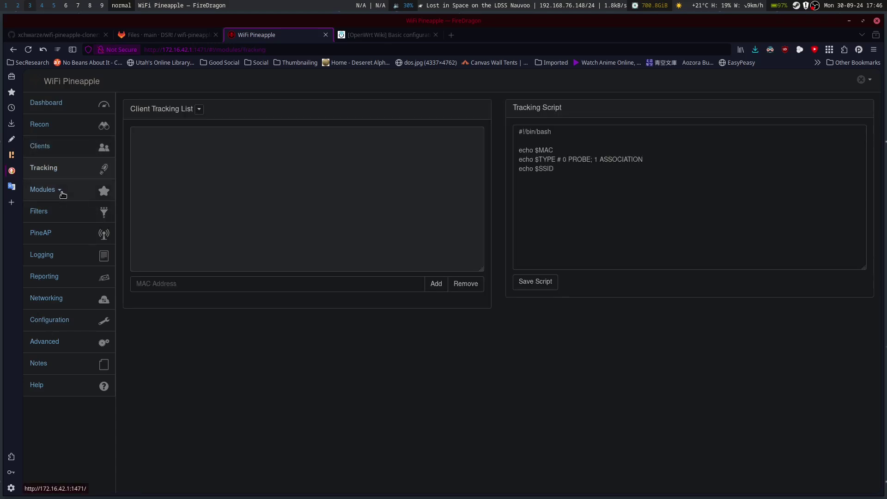
pyautogui.click(61, 191)
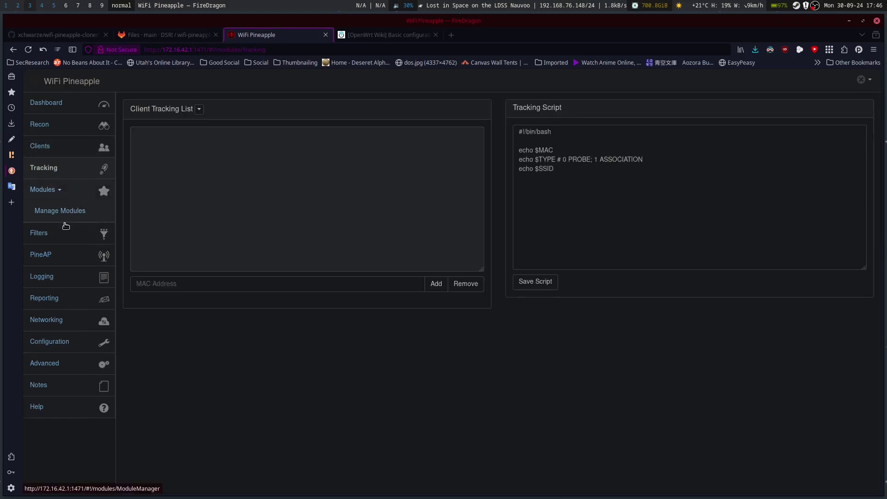
pyautogui.click(56, 342)
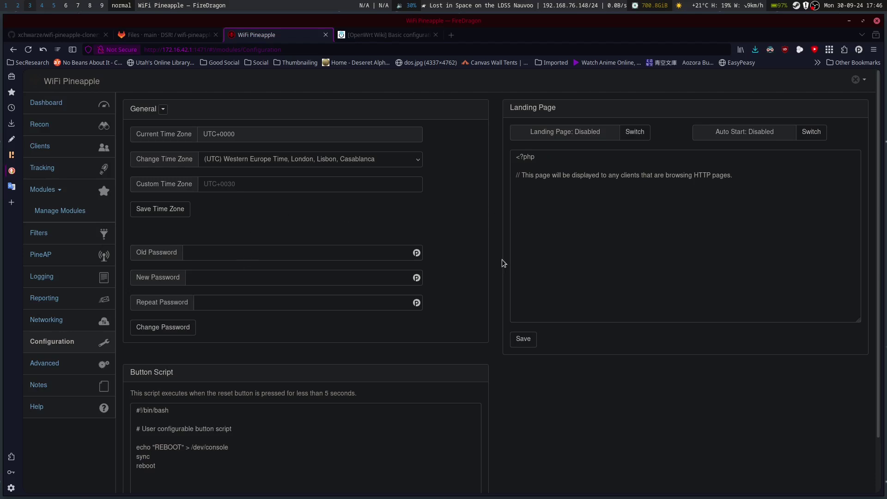
pyautogui.scroll(-2, 501, 276)
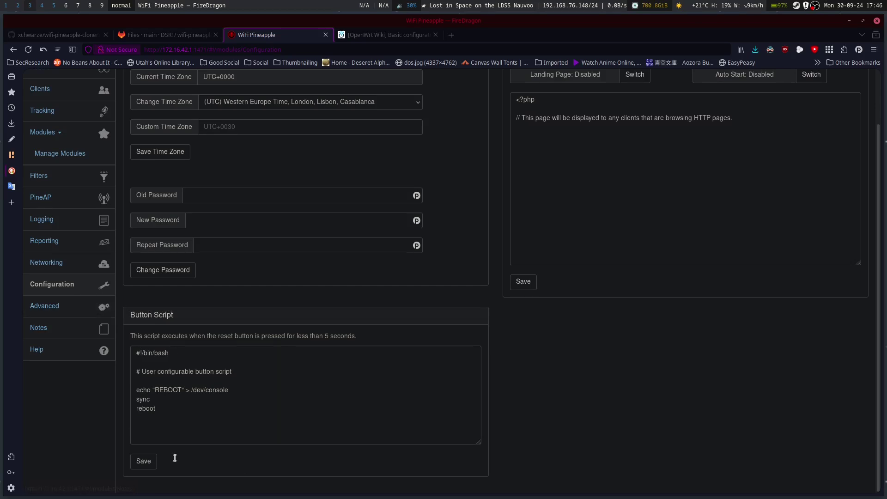
pyautogui.scroll(2, 325, 397)
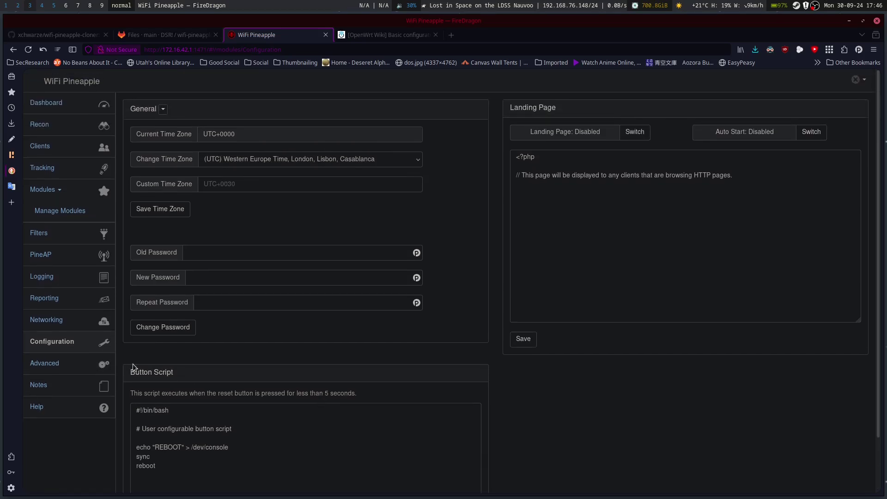
# Examine the Advanced section's resources, storage, API token and CSS settings, and check for firmware upgrades
pyautogui.click(55, 368)
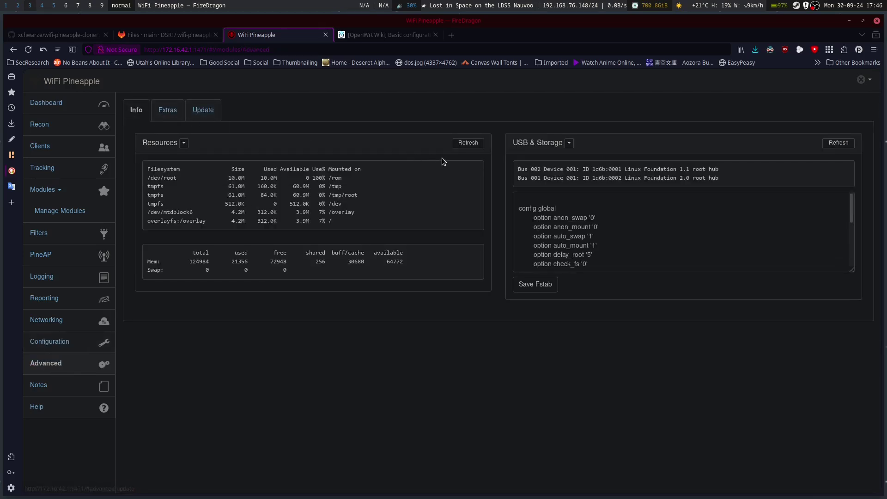
pyautogui.scroll(-3, 648, 225)
pyautogui.scroll(3, 648, 225)
pyautogui.click(168, 111)
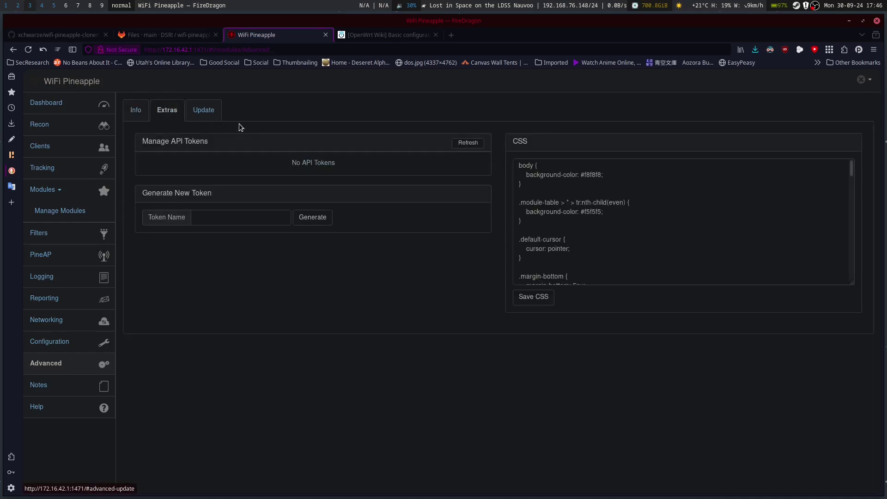
pyautogui.click(209, 116)
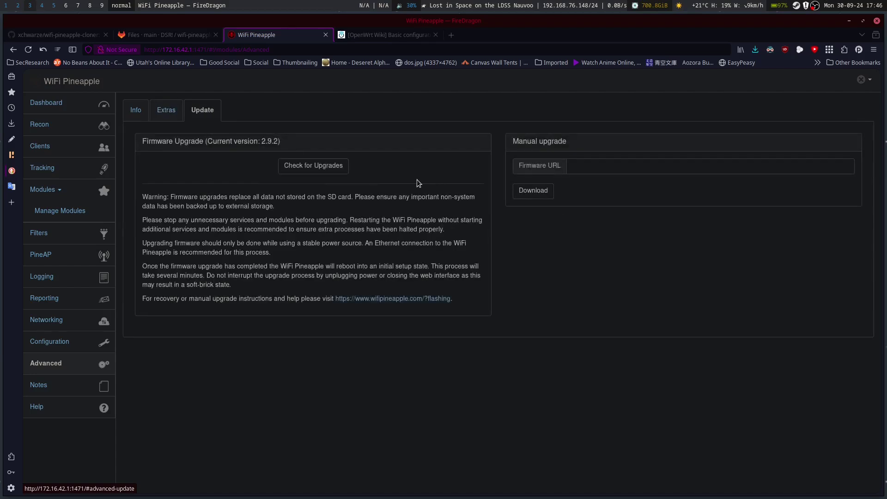
pyautogui.click(310, 170)
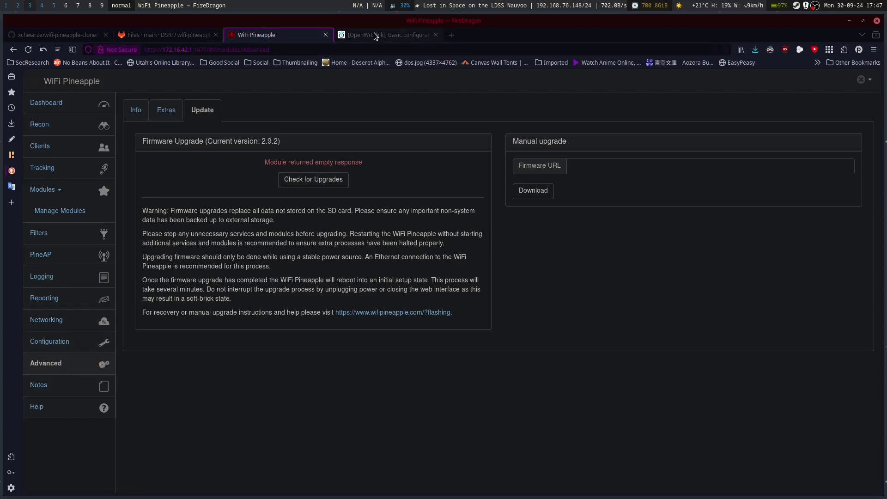
# Consult the wifi-pineapple-cloner-builds repository on GitLab for its device table and releases, and return to the panel's firmware update page
pyautogui.click(160, 33)
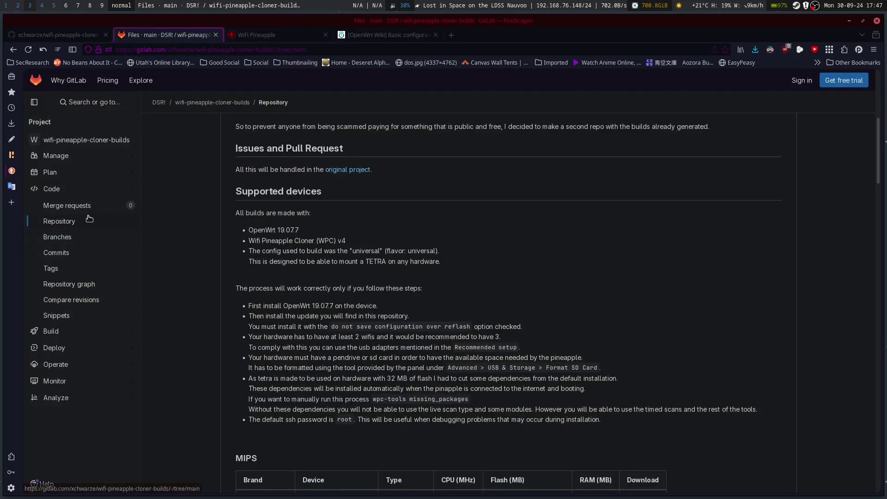
pyautogui.scroll(-5, 290, 394)
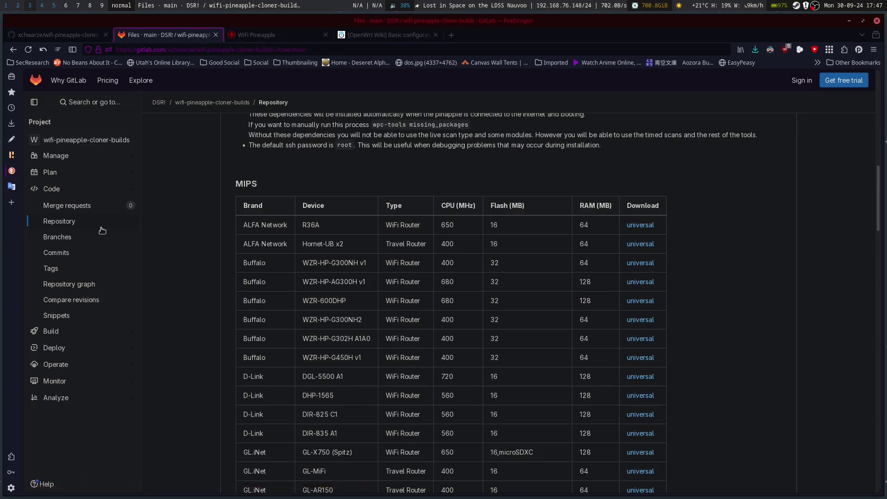
pyautogui.scroll(10, 327, 307)
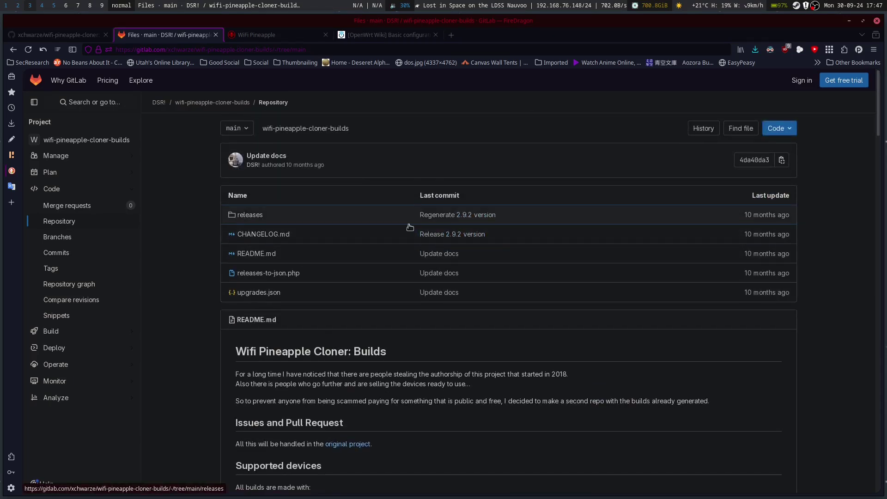
pyautogui.click(257, 35)
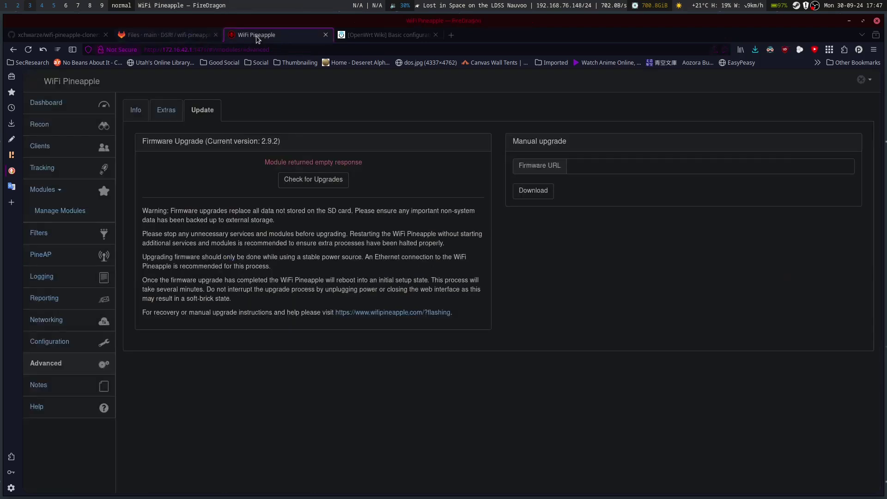
# Look through the PineAP section's settings, enterprise certificate and frame injection options, and the Reporting and Logging sections
pyautogui.click(54, 258)
pyautogui.scroll(-5, 365, 230)
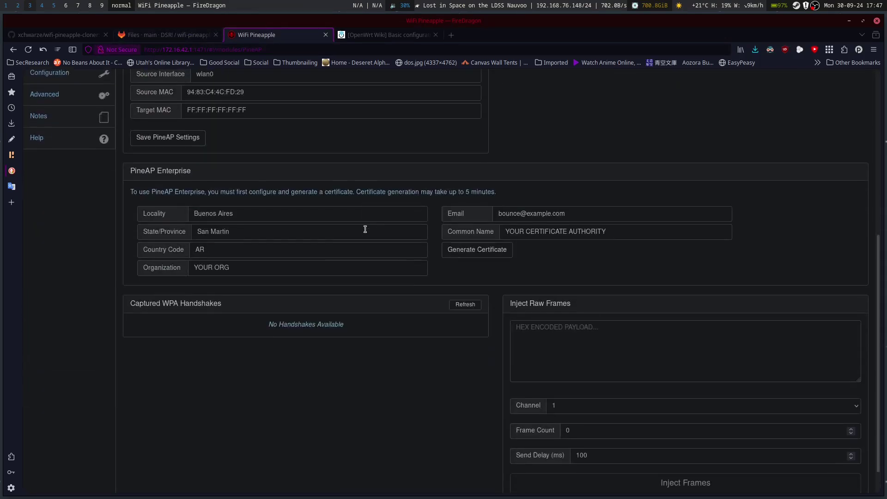
pyautogui.scroll(3, 365, 228)
pyautogui.click(55, 166)
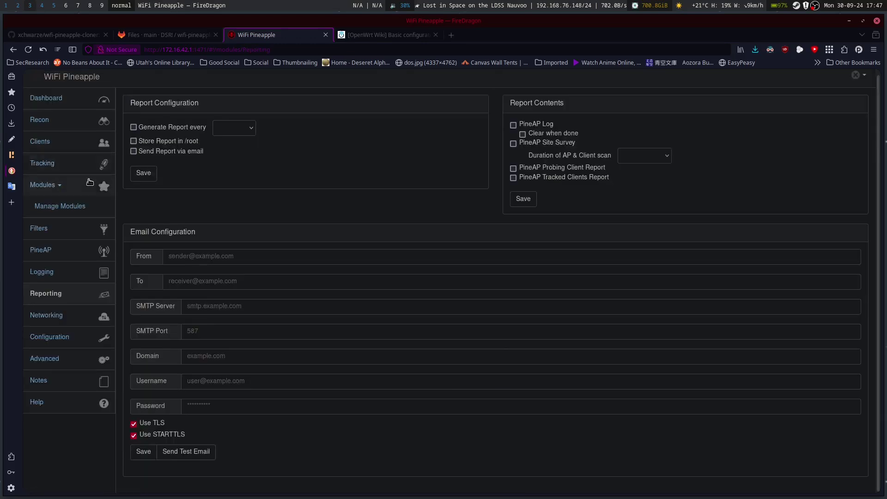
pyautogui.click(37, 275)
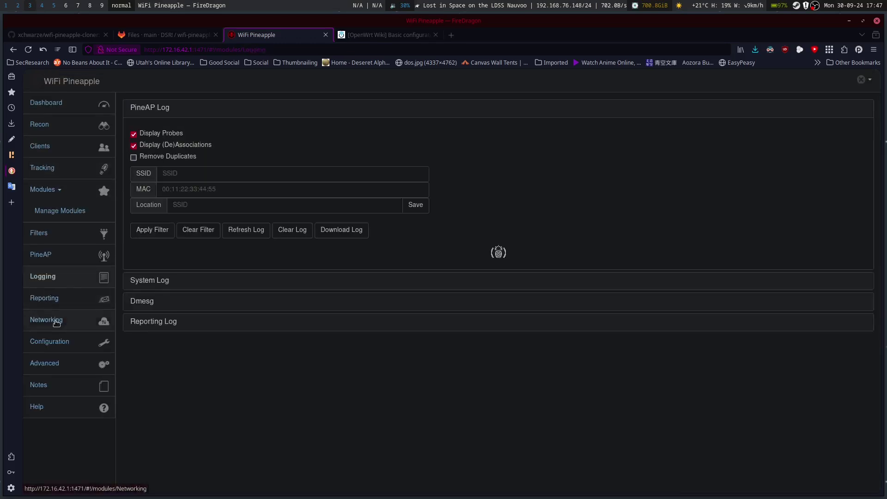
# Review the Configuration section and the Networking section's WiFi client mode, interface and MAC address tools
pyautogui.click(53, 341)
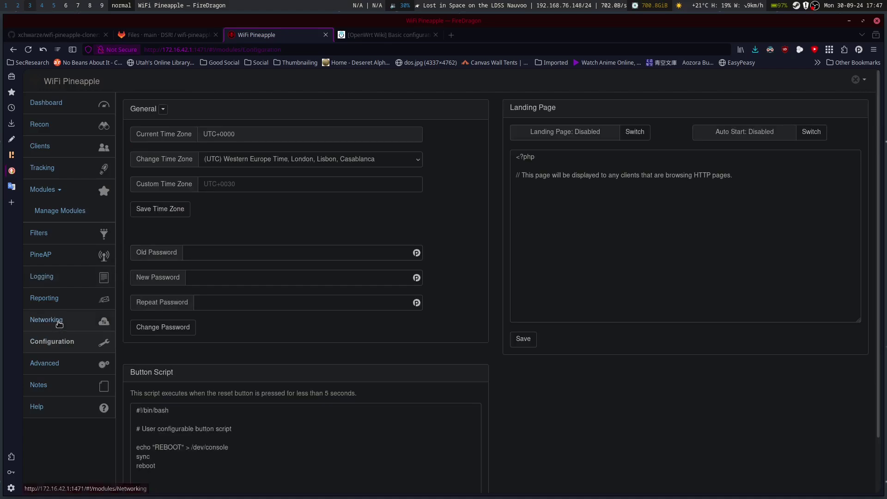
pyautogui.click(59, 324)
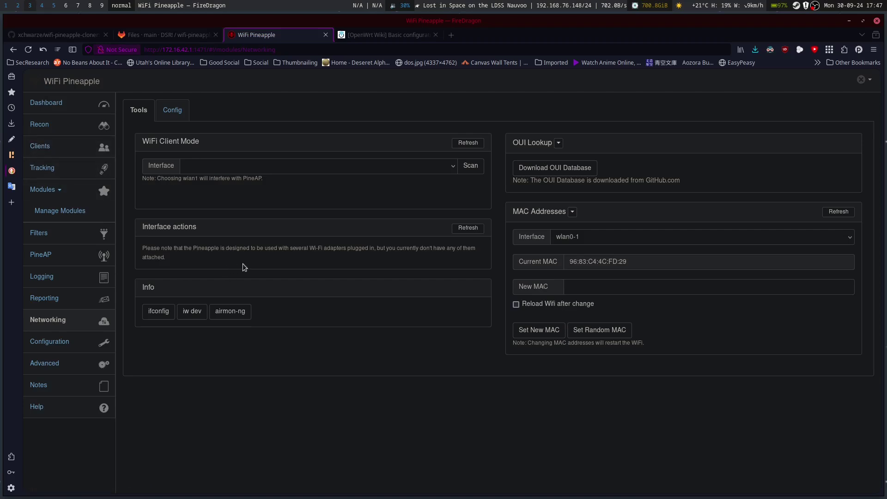
pyautogui.click(871, 83)
pyautogui.click(708, 120)
# Check the MAC and SSID notes, and read the Recon topic in the panel's help, collapsing it when finished
pyautogui.click(61, 389)
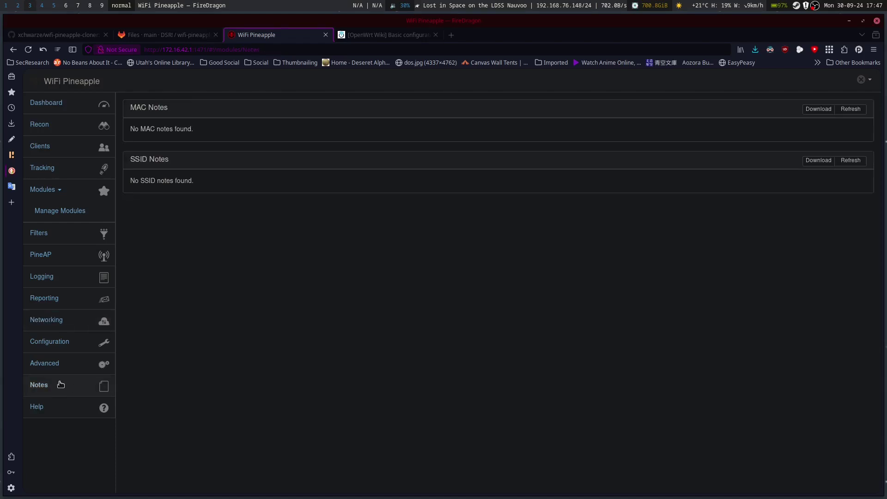
pyautogui.click(65, 411)
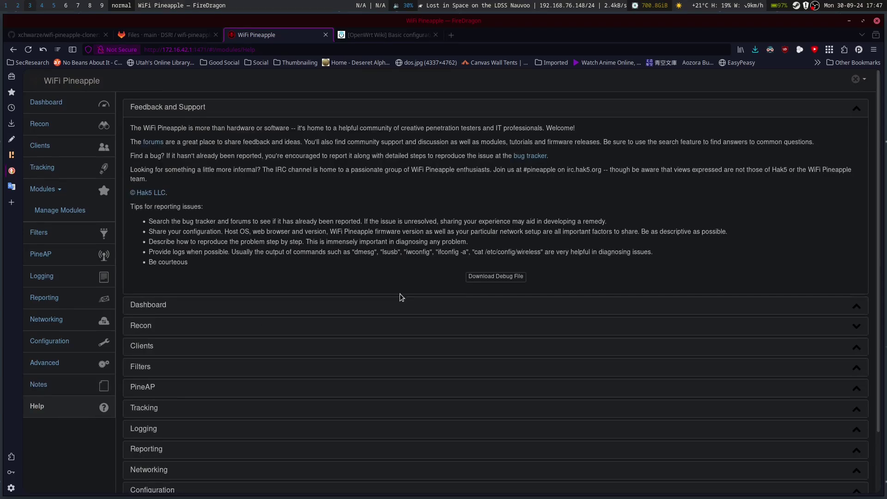
pyautogui.scroll(-2, 402, 297)
pyautogui.click(180, 261)
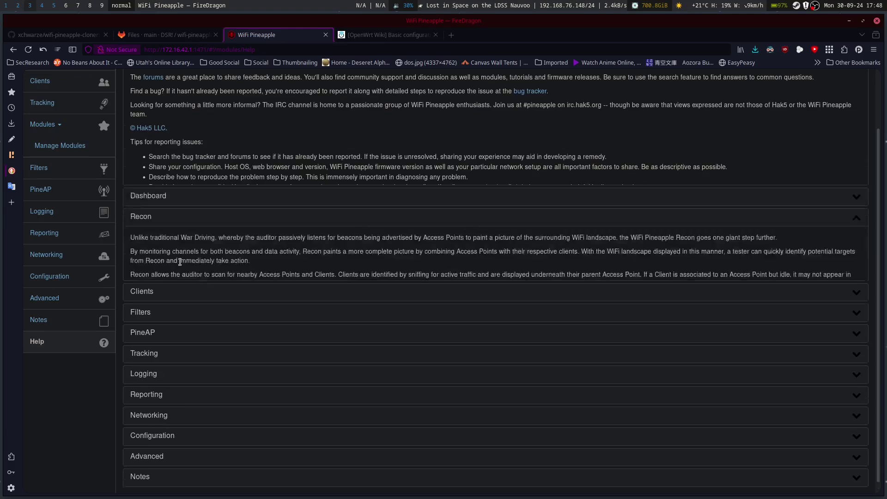
pyautogui.scroll(2, 208, 148)
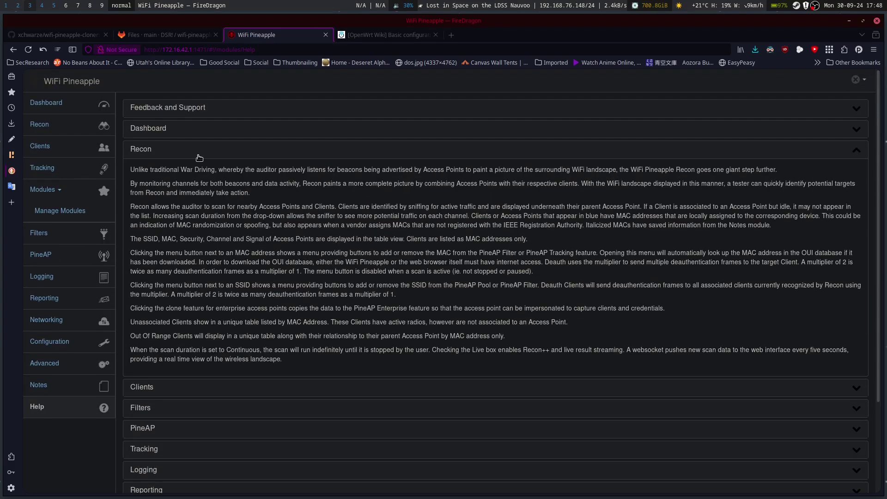
pyautogui.click(200, 157)
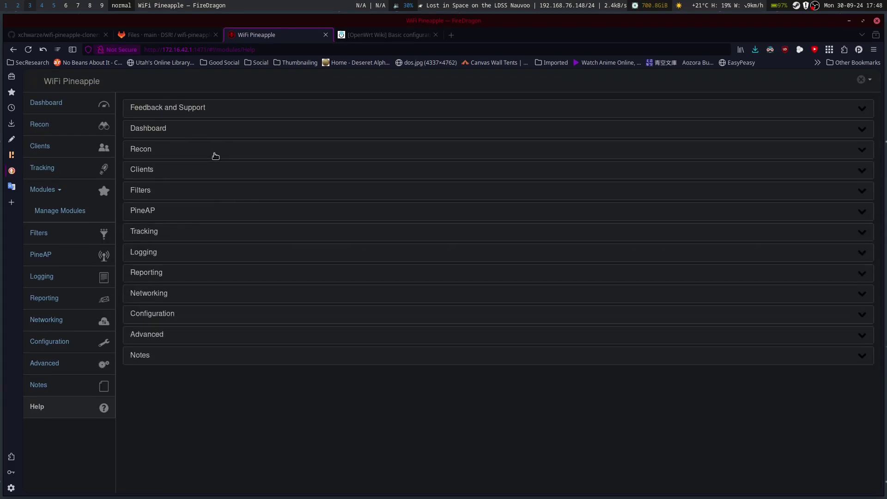